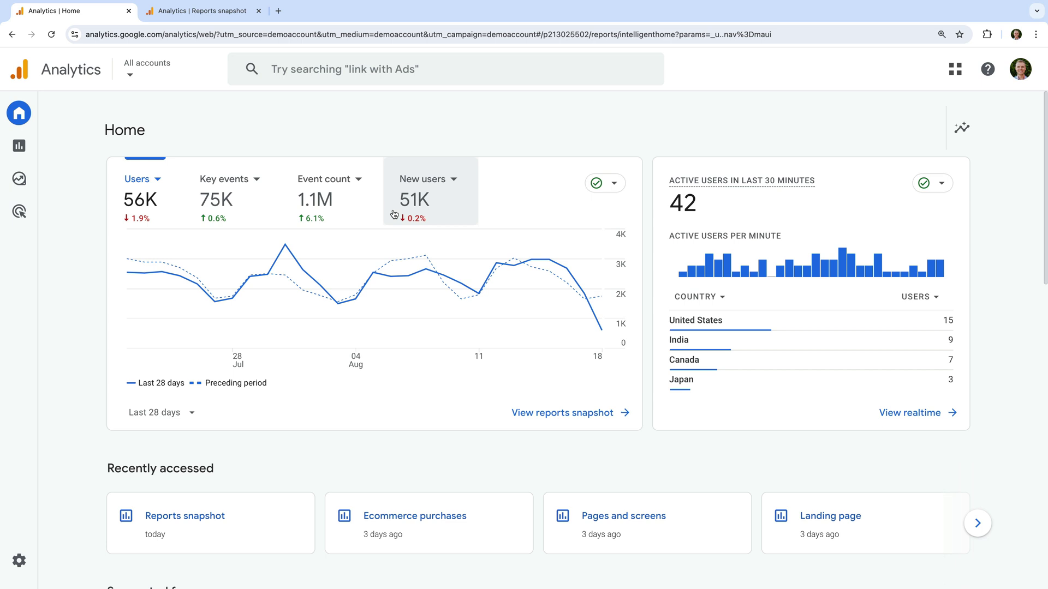
Set the date range of the Home overview card with the users trend chart to Last 14 days.
click(186, 416)
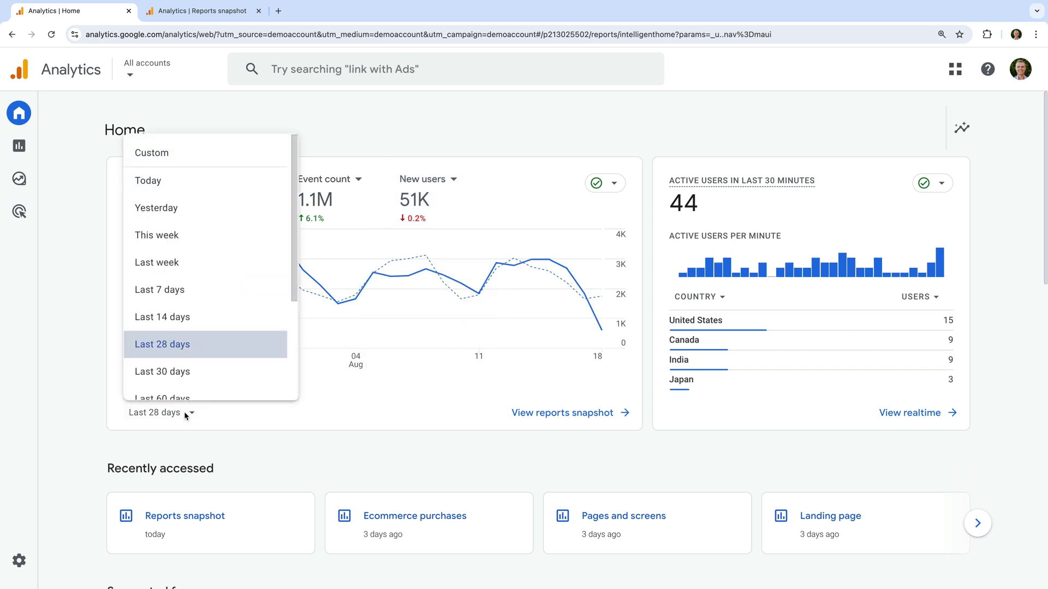
click(201, 318)
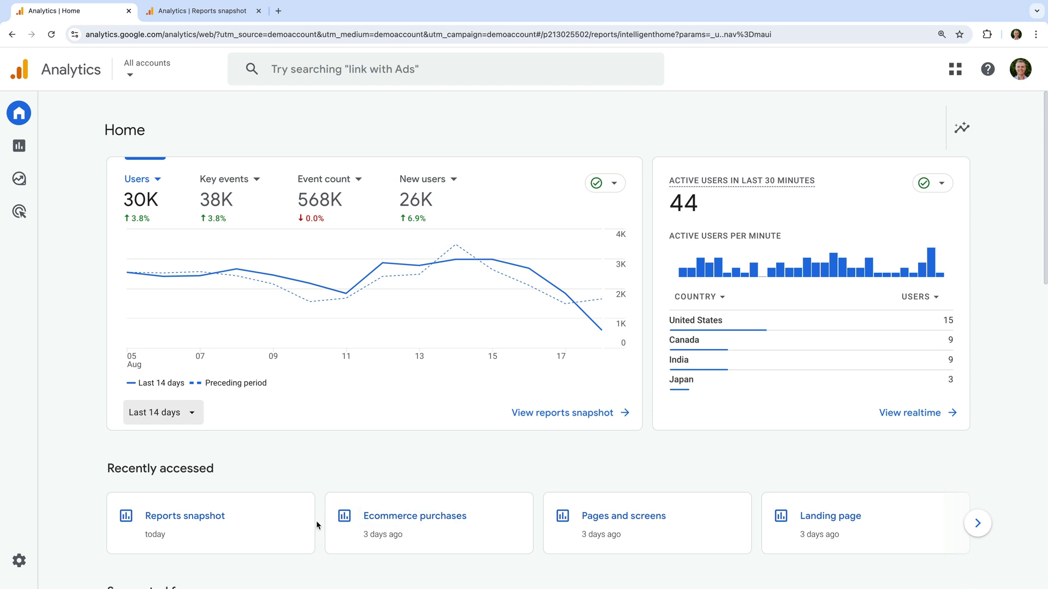
Look through the Home page's recently accessed reports, suggested cards, and insights and recommendations.
scroll(274, 532, down, 6)
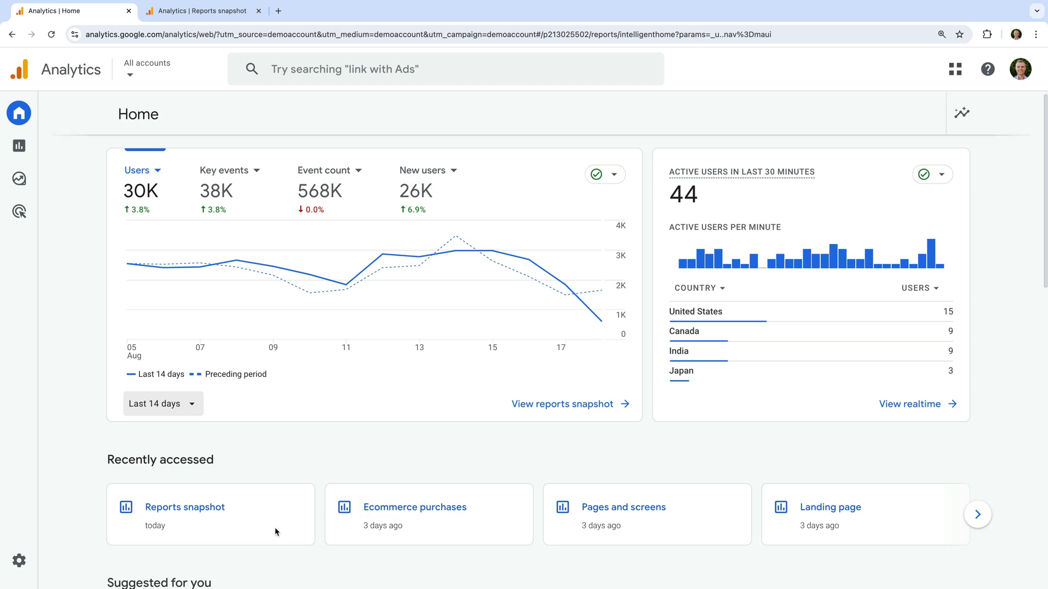
scroll(276, 532, down, 8)
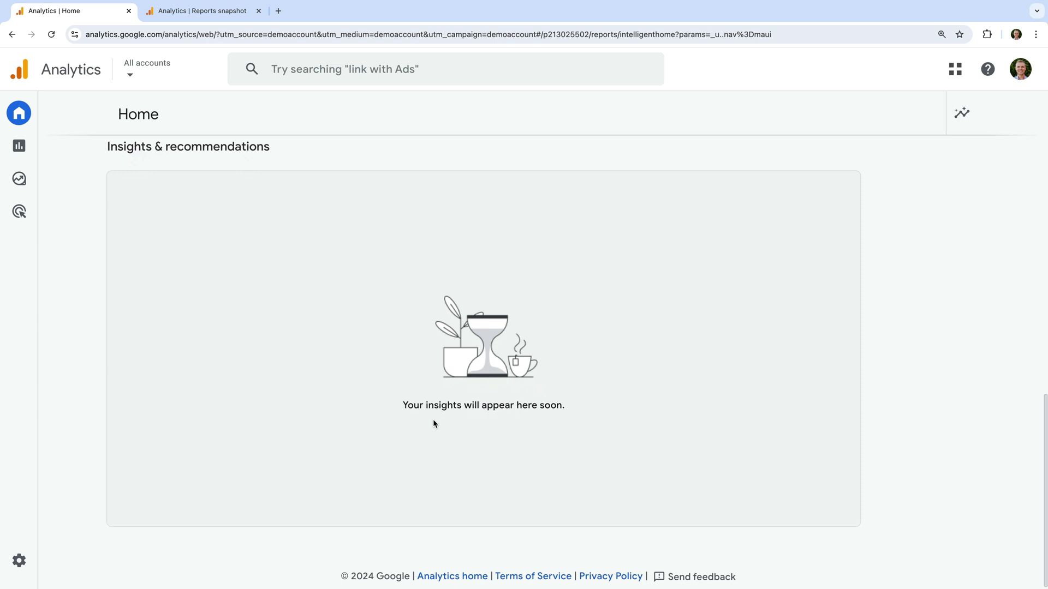
scroll(433, 423, up, 5)
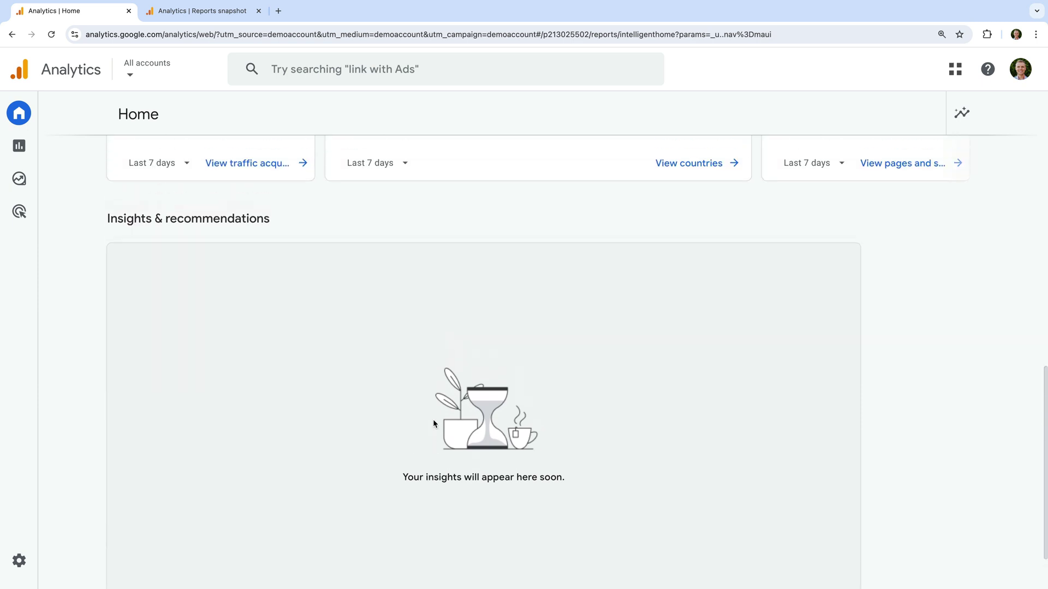
scroll(434, 423, up, 6)
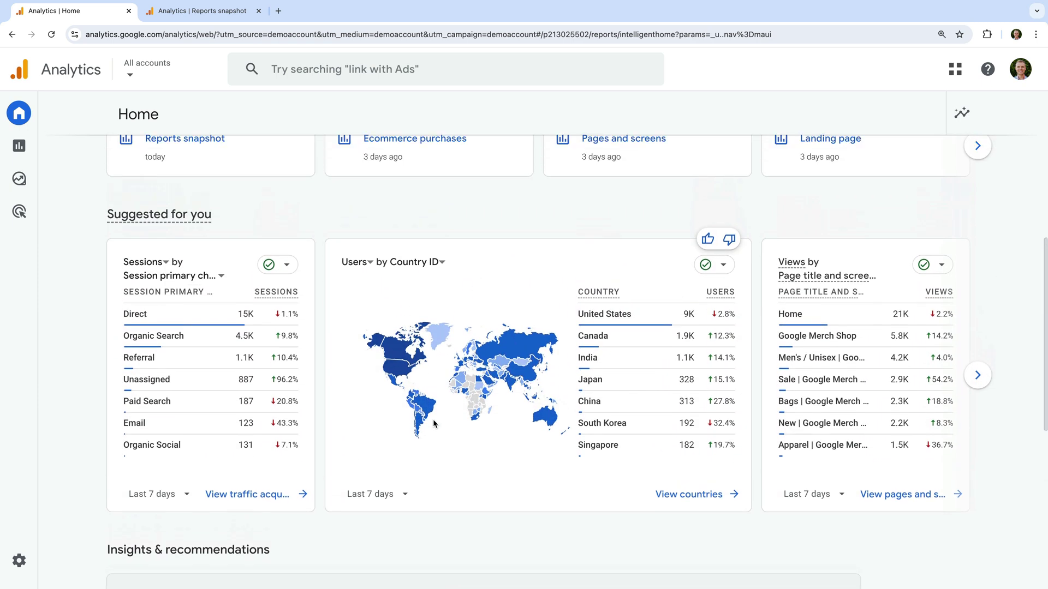
scroll(433, 423, up, 3)
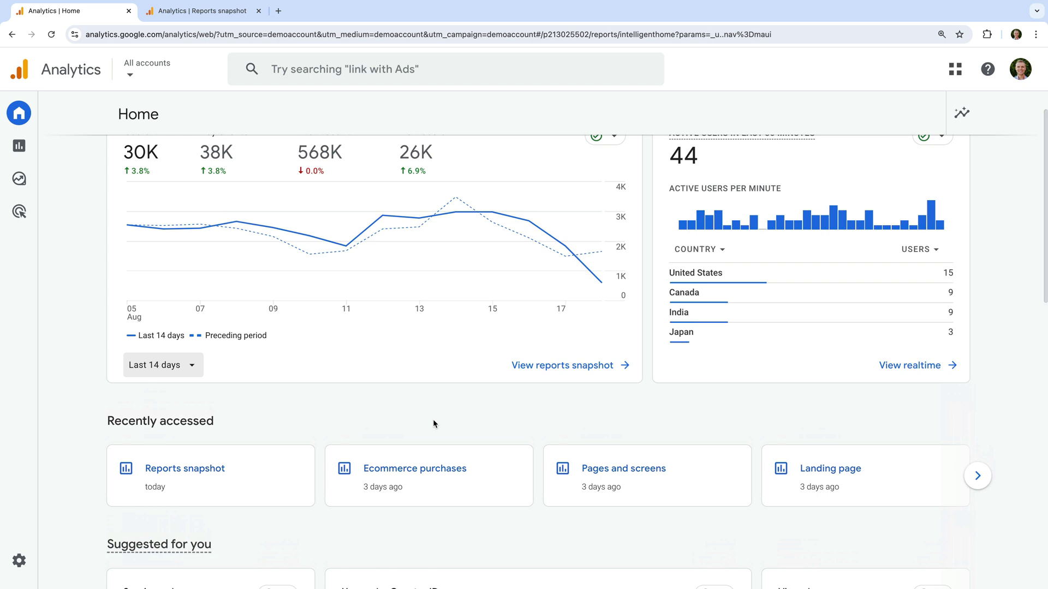
Open the reports section, and open the report Library in the Loves Data GA4 Demo property.
click(27, 148)
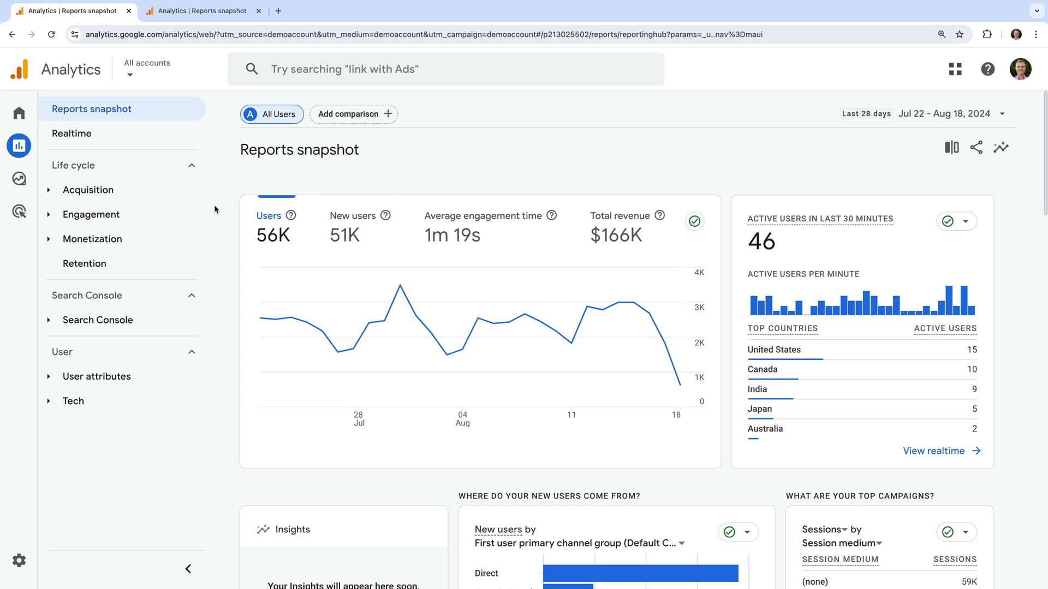
click(206, 12)
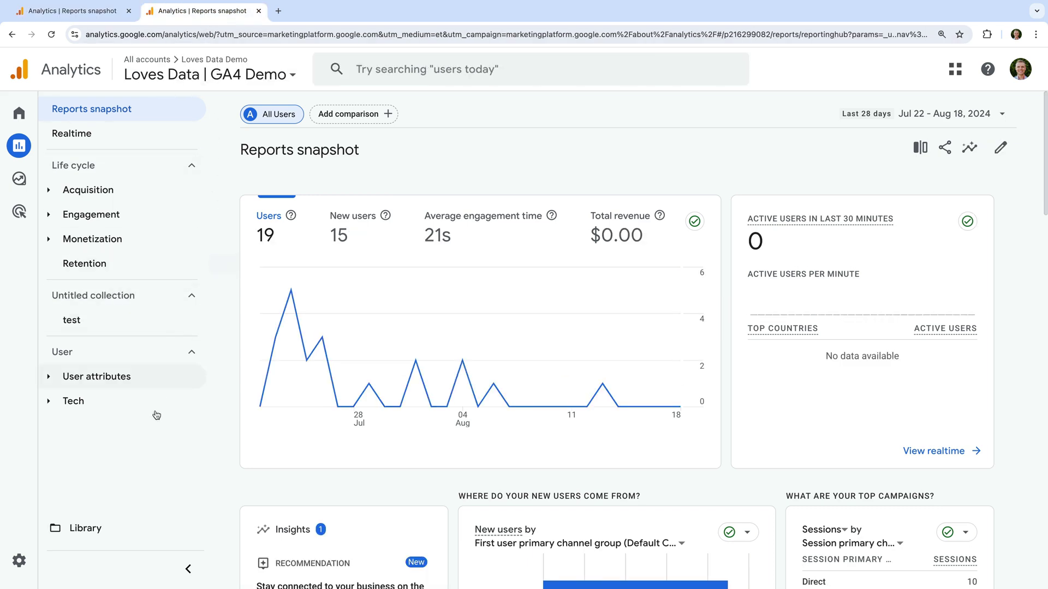
click(79, 538)
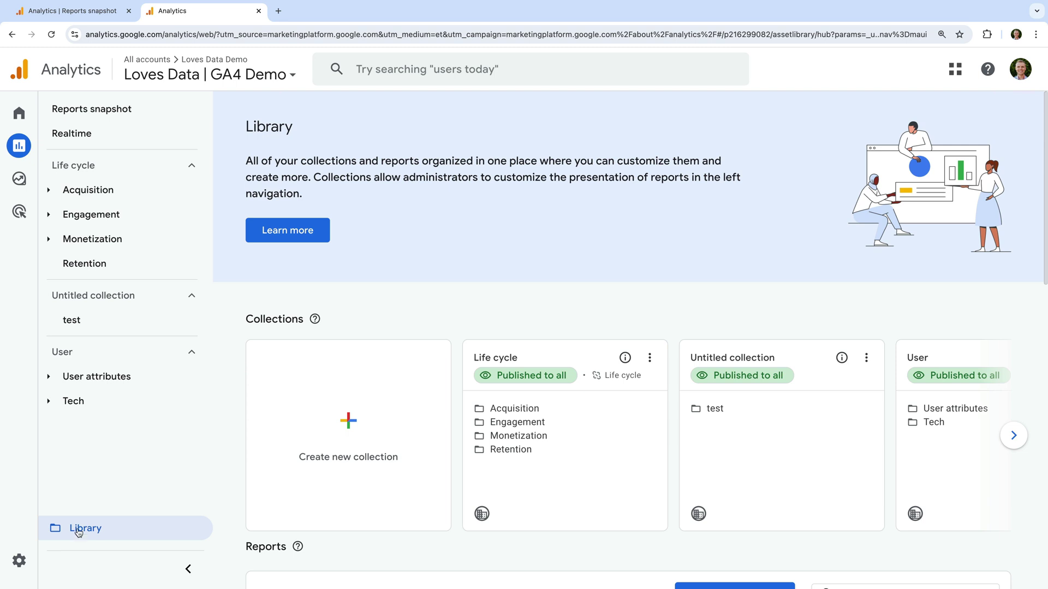
Return to the demo account's Reports snapshot and examine the cards for new users by channel group and sessions by medium.
click(81, 12)
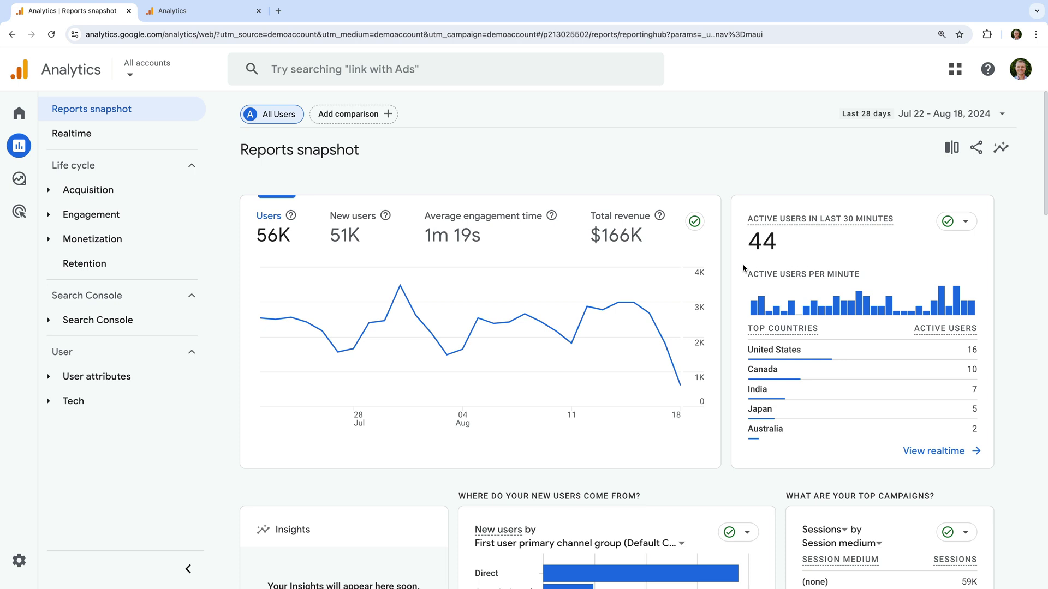
scroll(742, 263, down, 4)
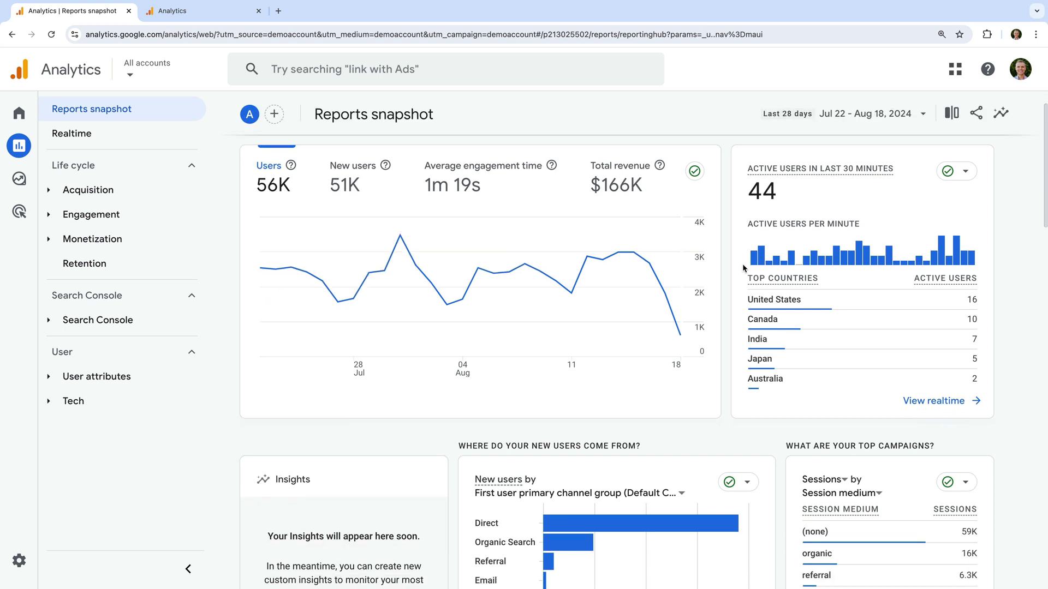
scroll(742, 265, down, 1)
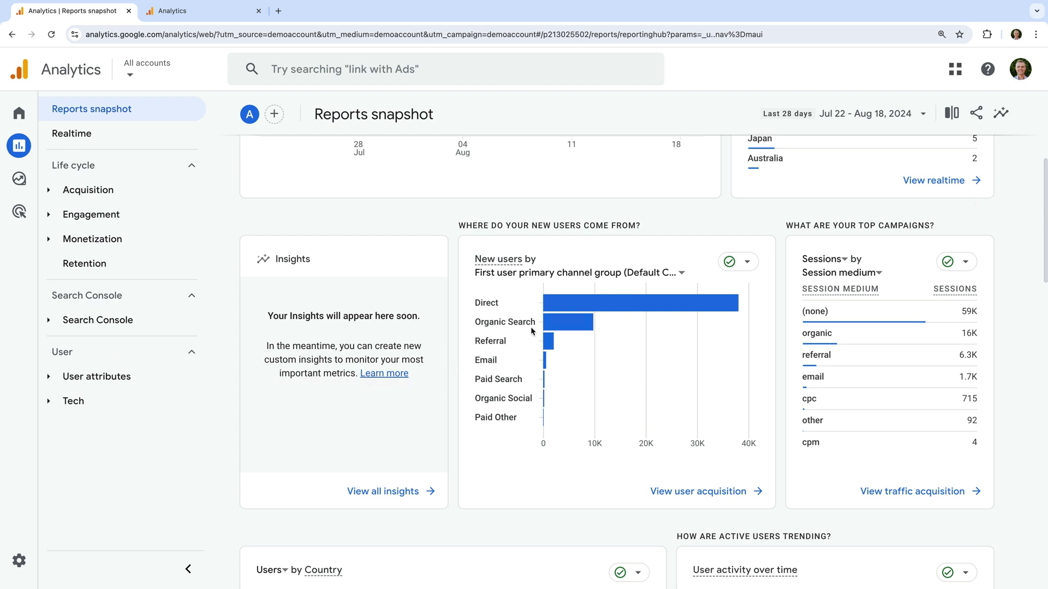
mouse_move(553, 331)
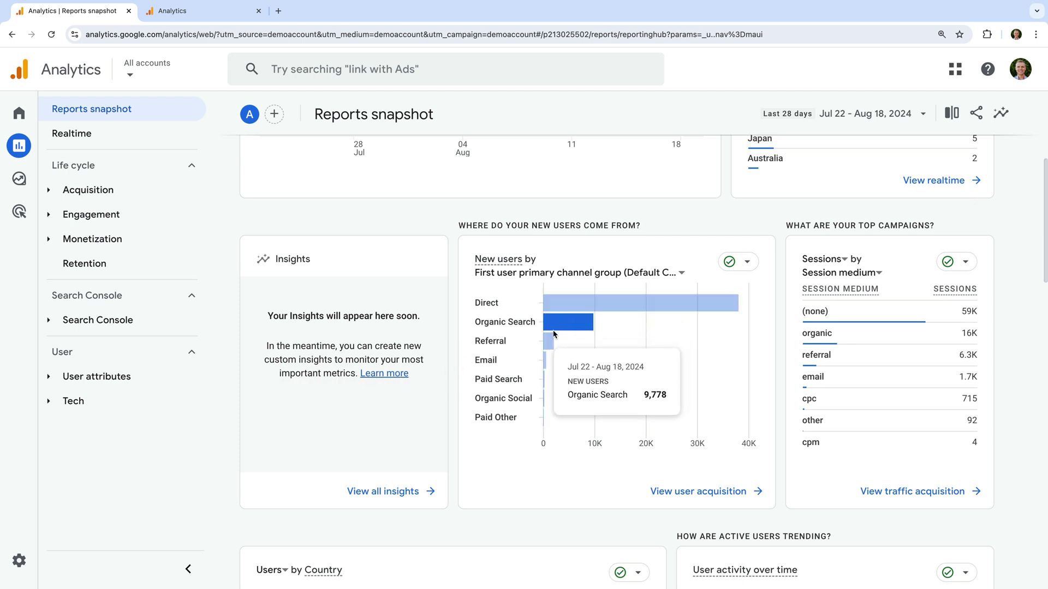
mouse_move(545, 364)
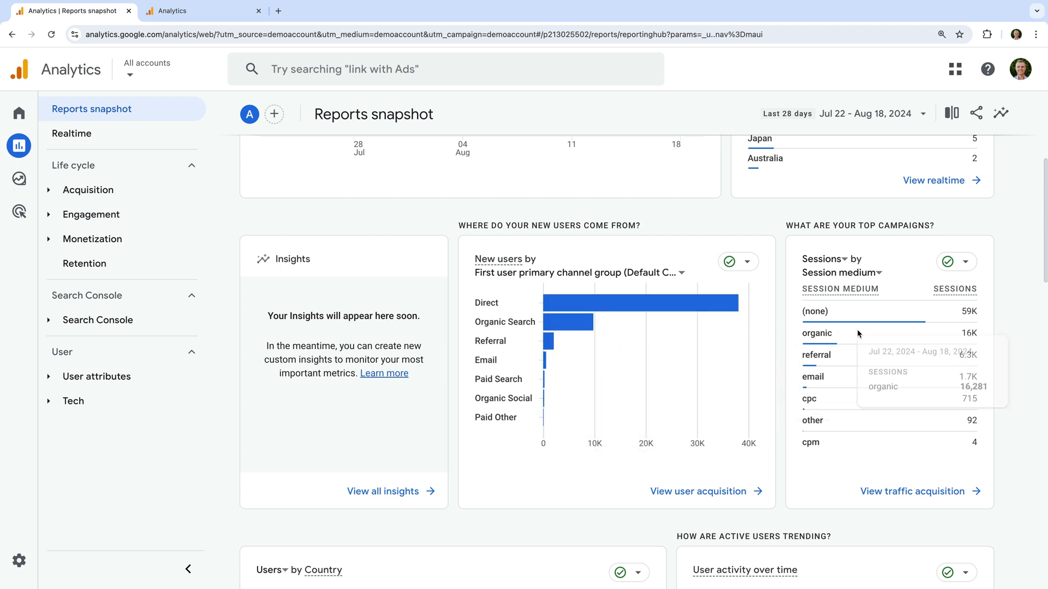
mouse_move(845, 374)
Examine the Reports snapshot cards for users by country and user activity over time.
scroll(842, 379, down, 6)
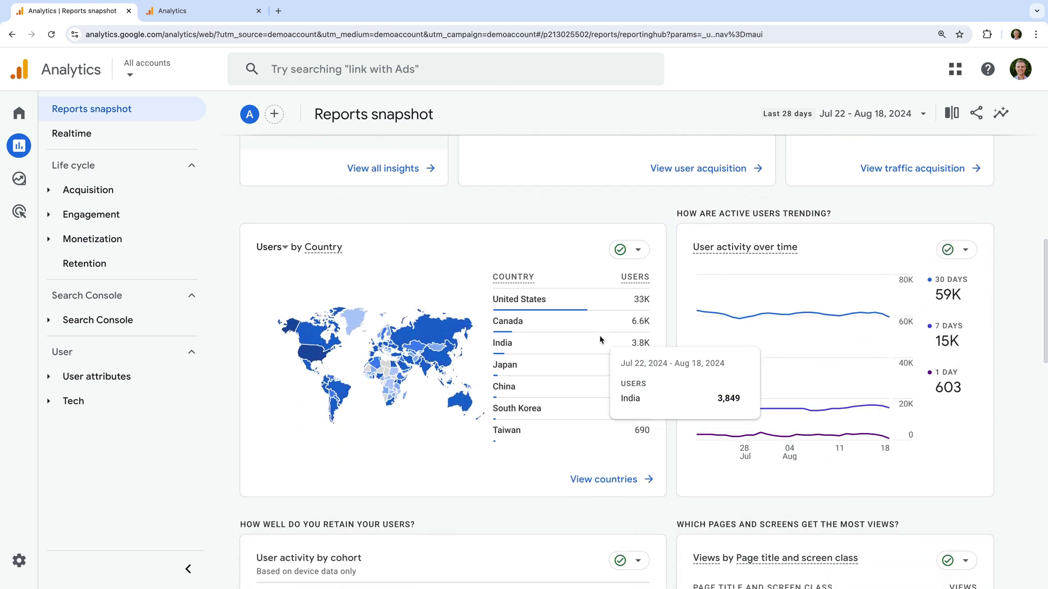
mouse_move(569, 399)
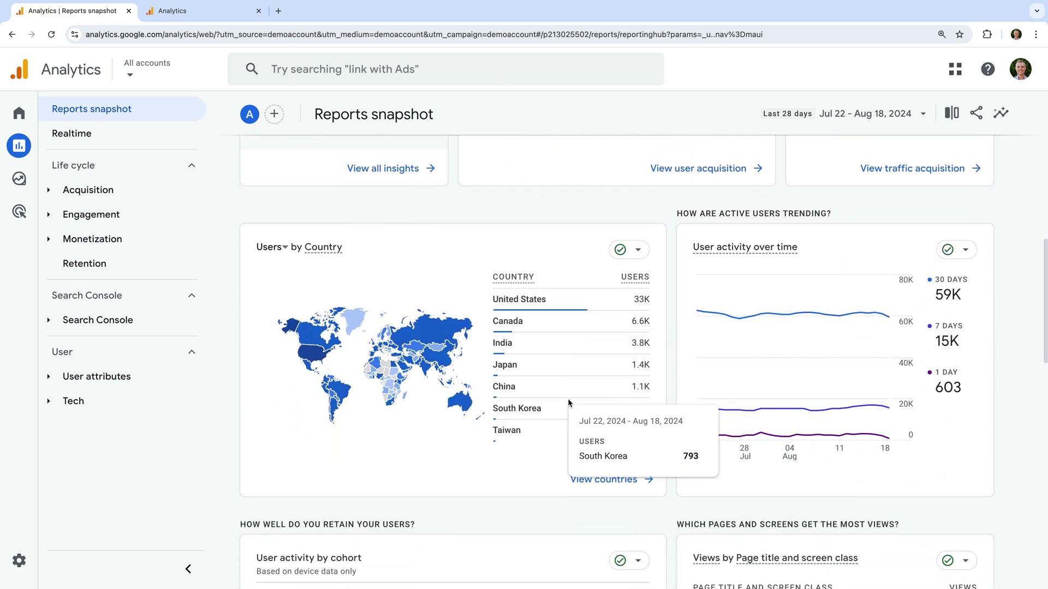
mouse_move(874, 331)
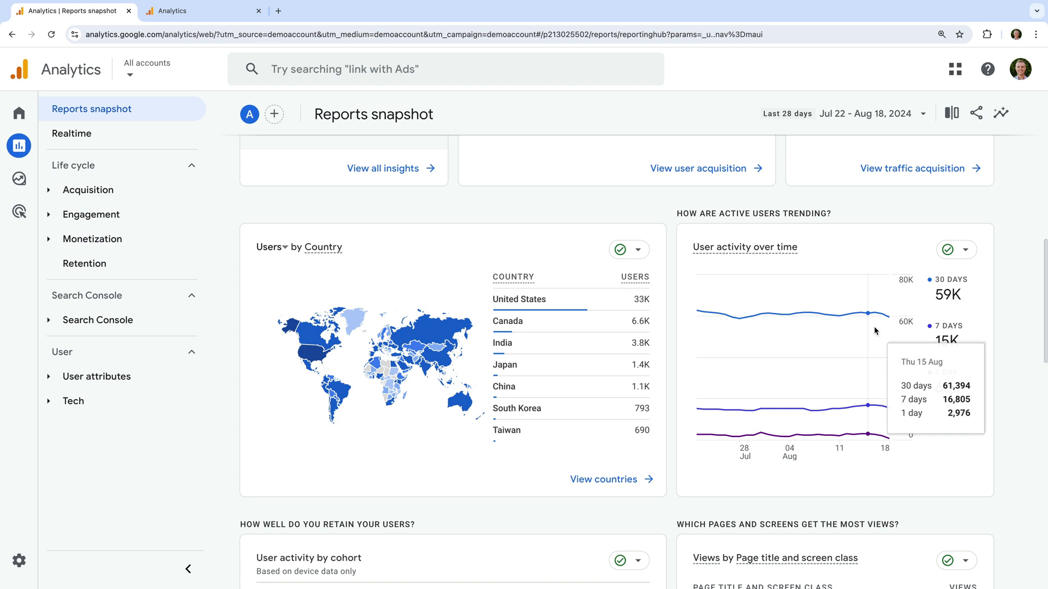
Examine the Reports snapshot cards for cohort retention, views by page title, top events and key events.
scroll(883, 329, down, 3)
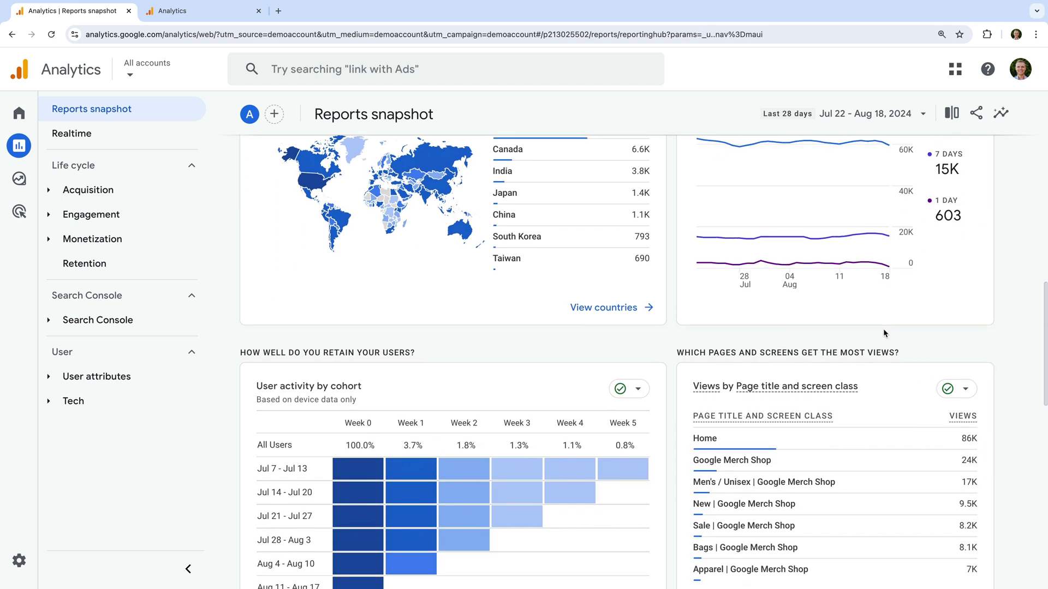
scroll(883, 329, down, 2)
scroll(883, 328, down, 1)
mouse_move(777, 402)
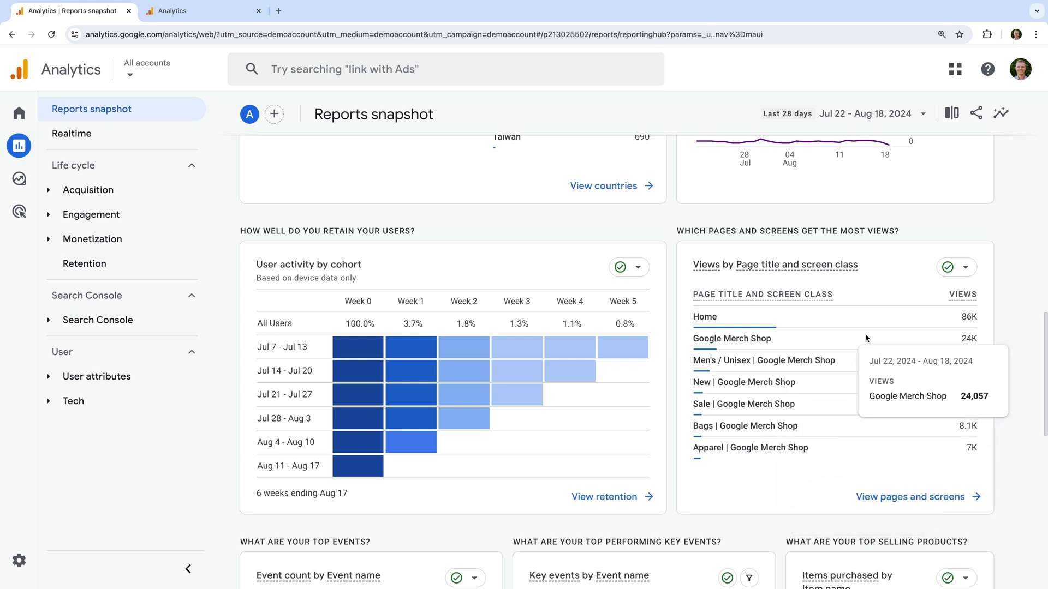
scroll(868, 332, down, 5)
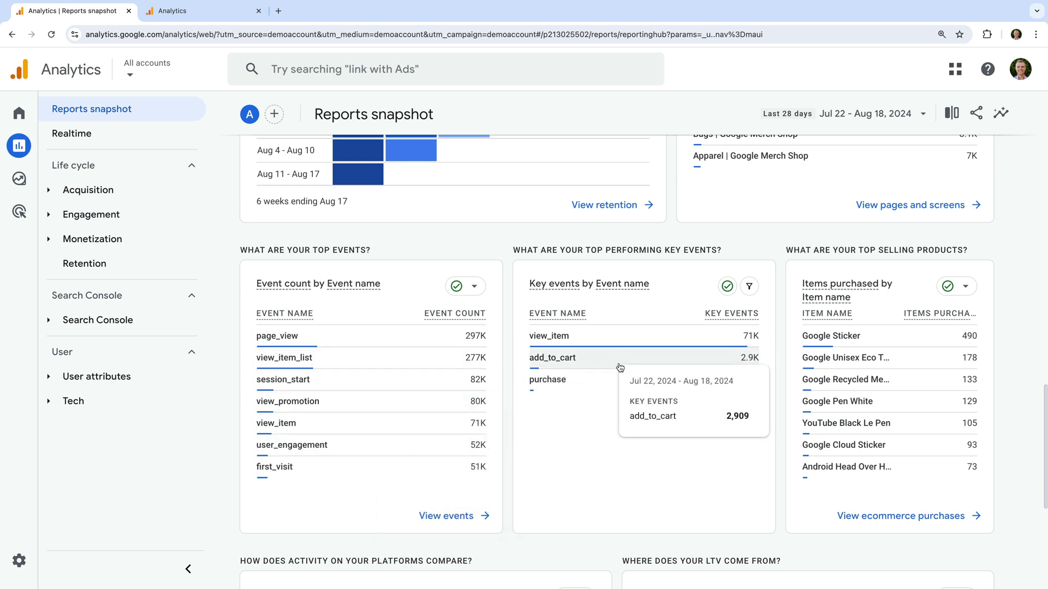
mouse_move(620, 386)
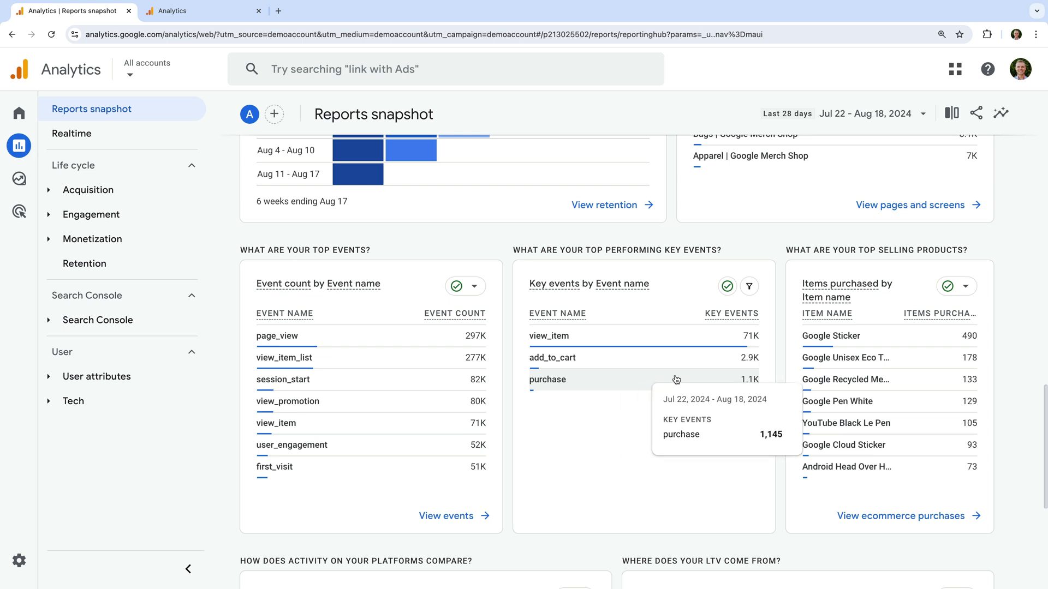
scroll(900, 425, down, 5)
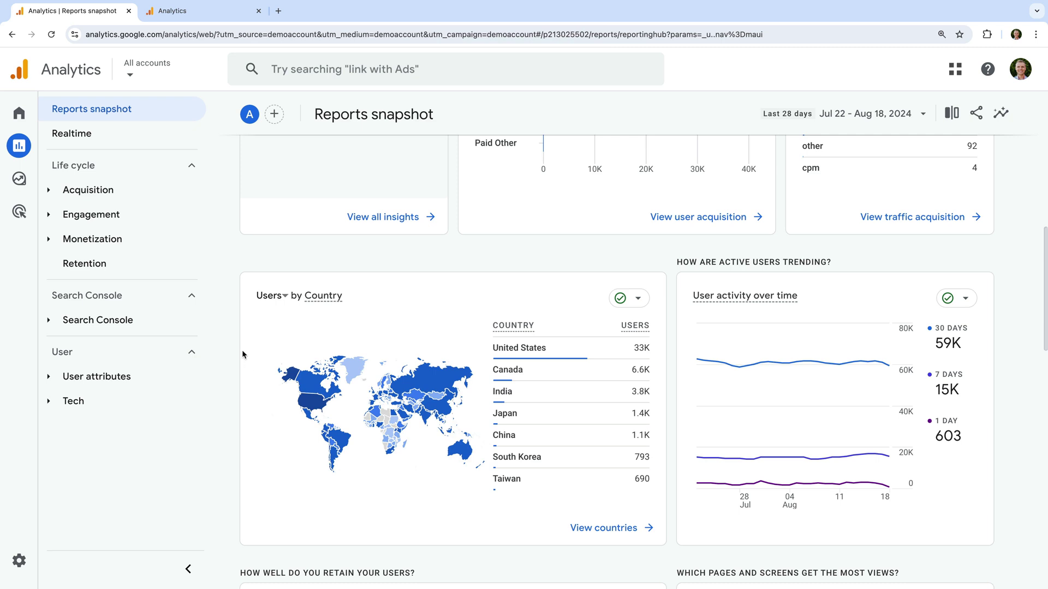
Open the Realtime report and examine its cards for first user source, audience, and views by page title.
click(136, 141)
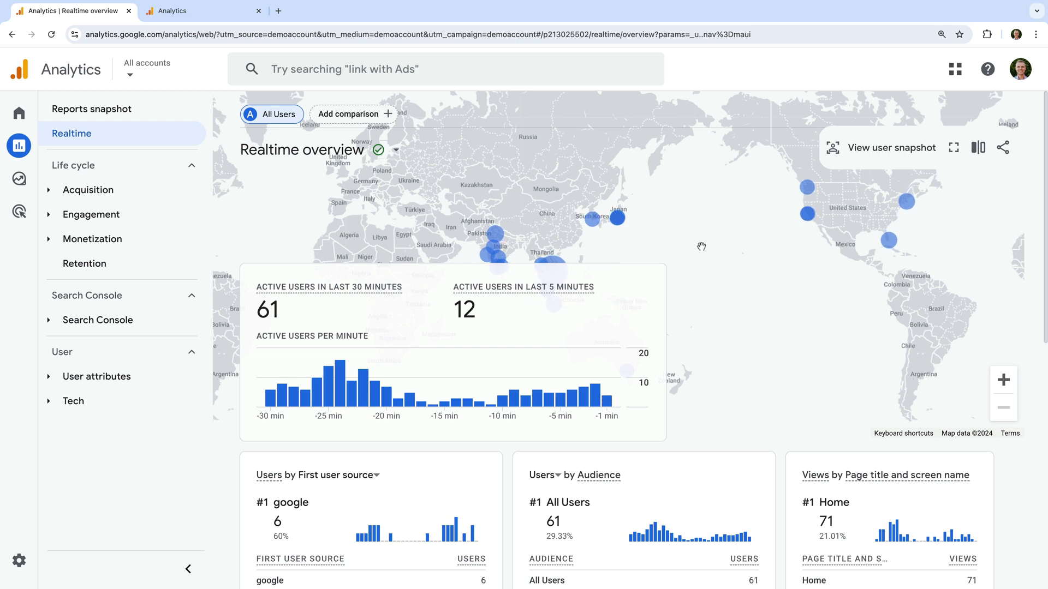
scroll(656, 224, down, 4)
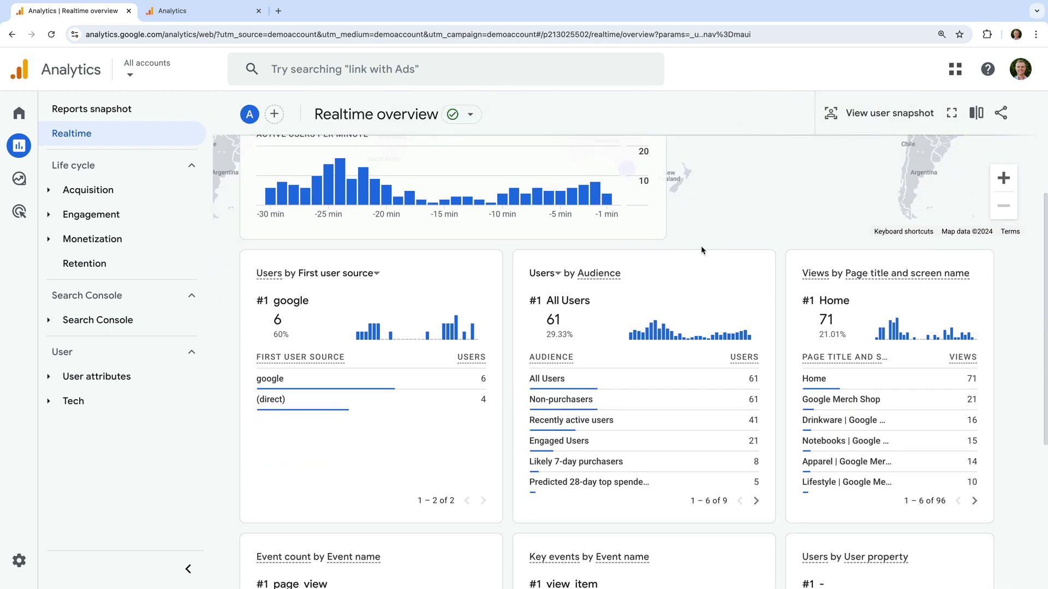
scroll(702, 246, down, 1)
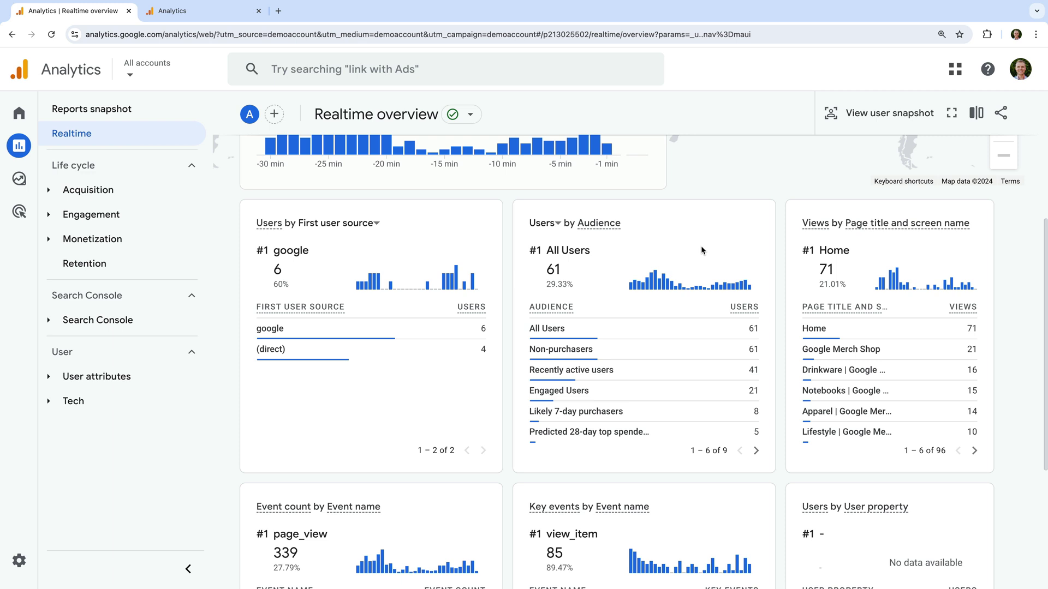
mouse_move(415, 335)
mouse_move(666, 328)
mouse_move(927, 415)
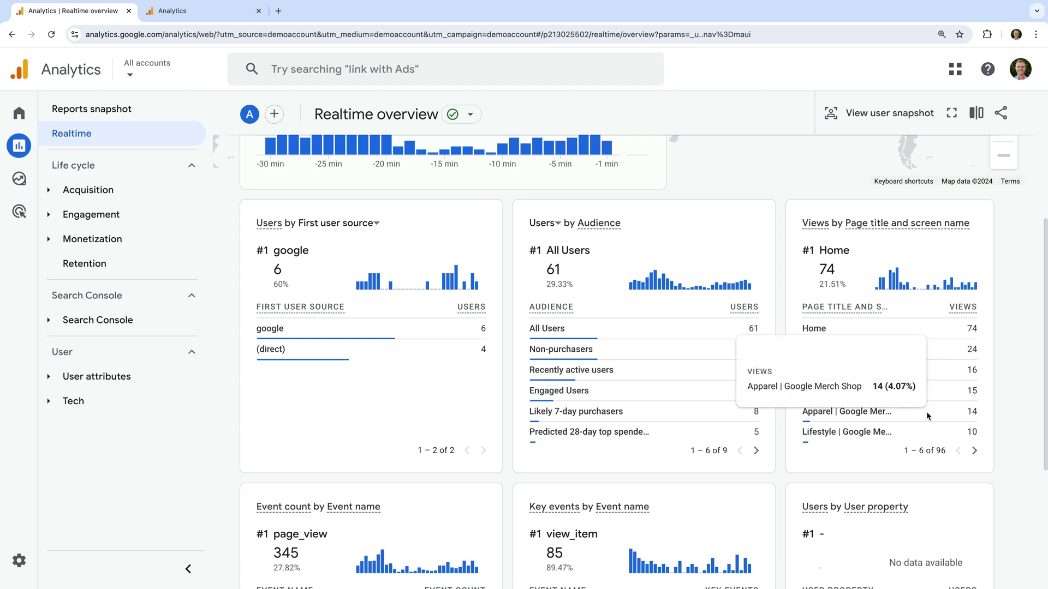
Examine the Realtime report's cards for event count, key events and user properties.
scroll(926, 414, down, 5)
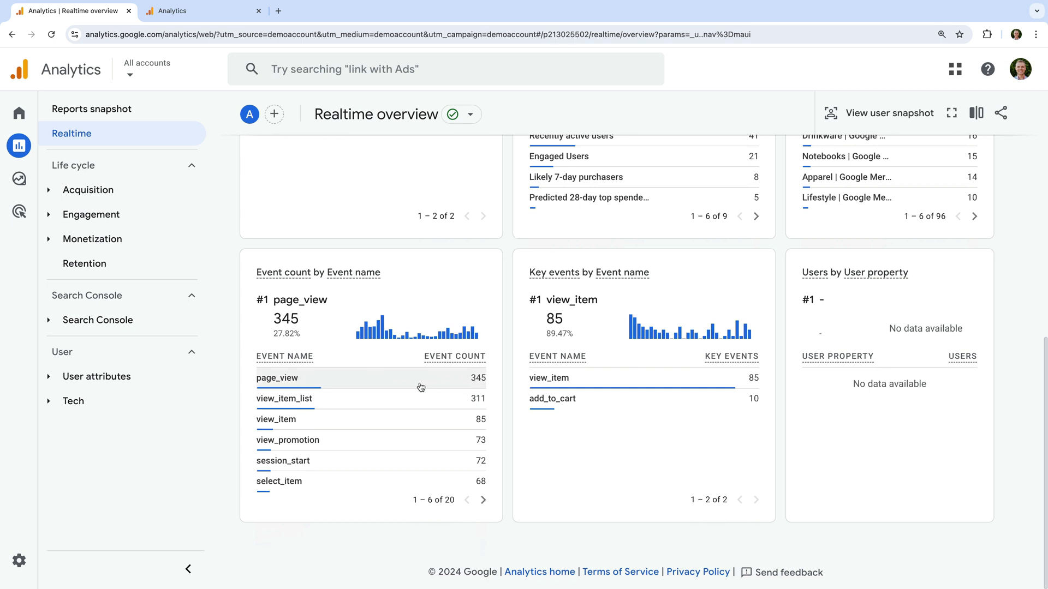
mouse_move(390, 463)
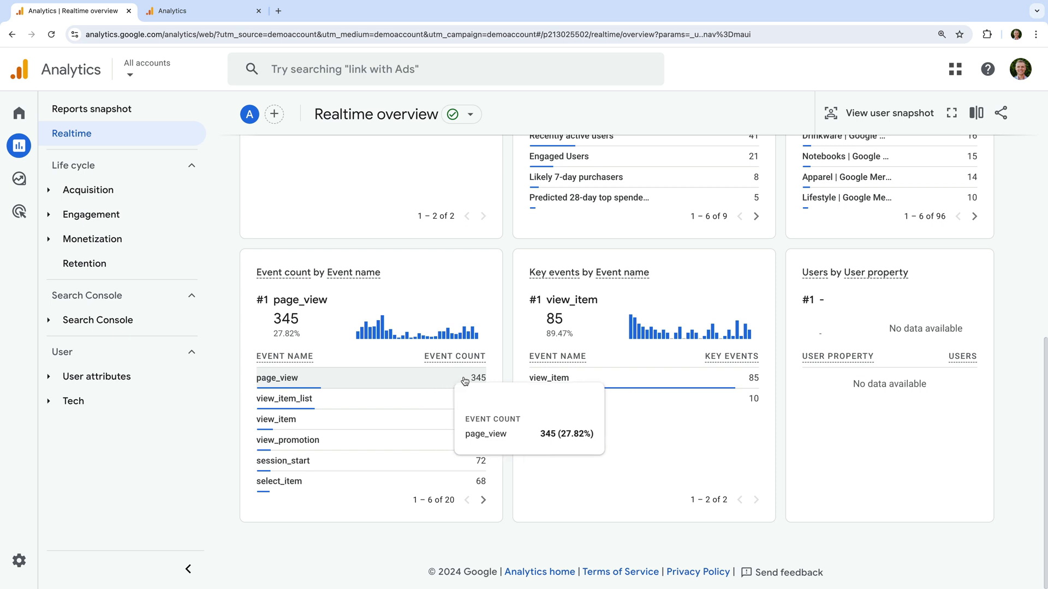
mouse_move(643, 400)
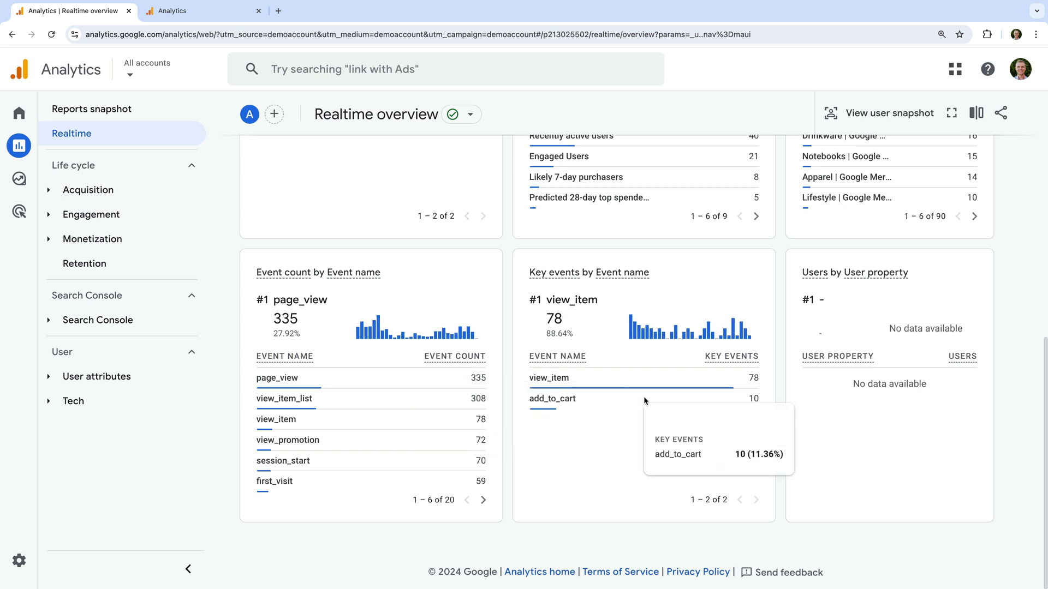
mouse_move(774, 385)
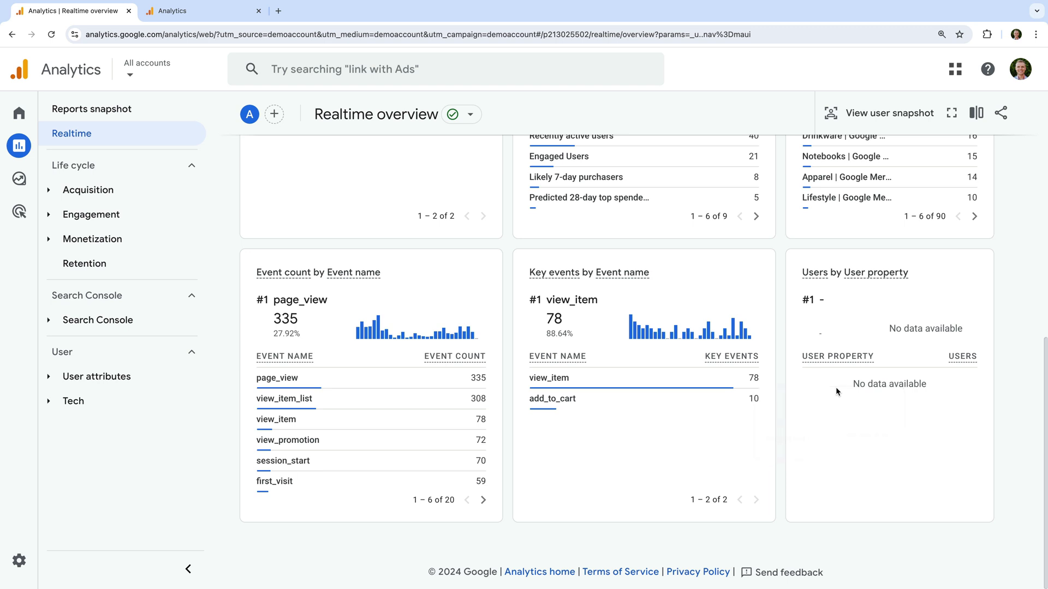
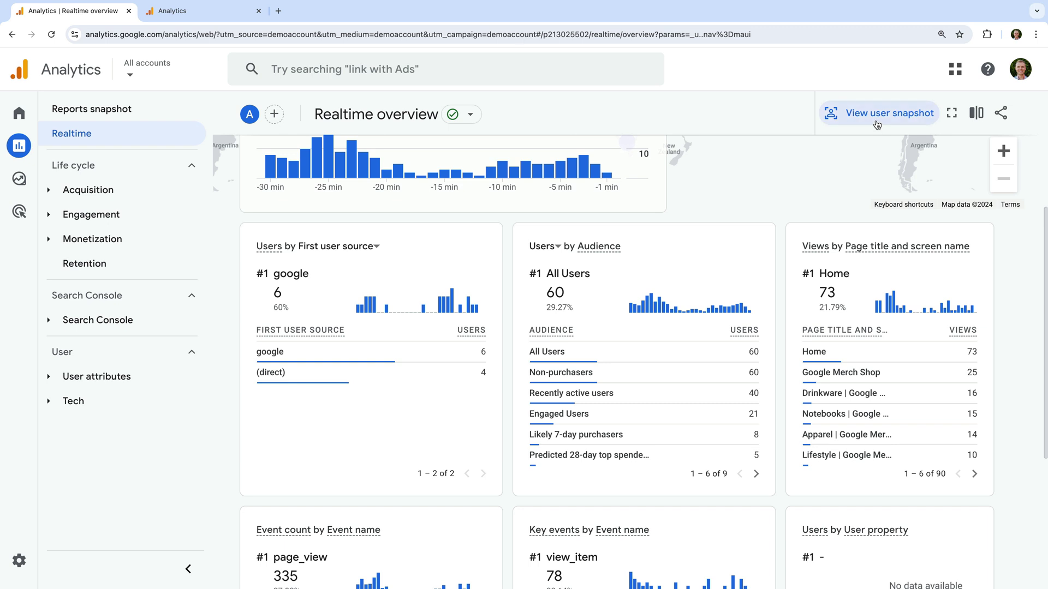
Open the user snapshot from the Realtime report and view the parameters of the user_engagement event.
click(858, 117)
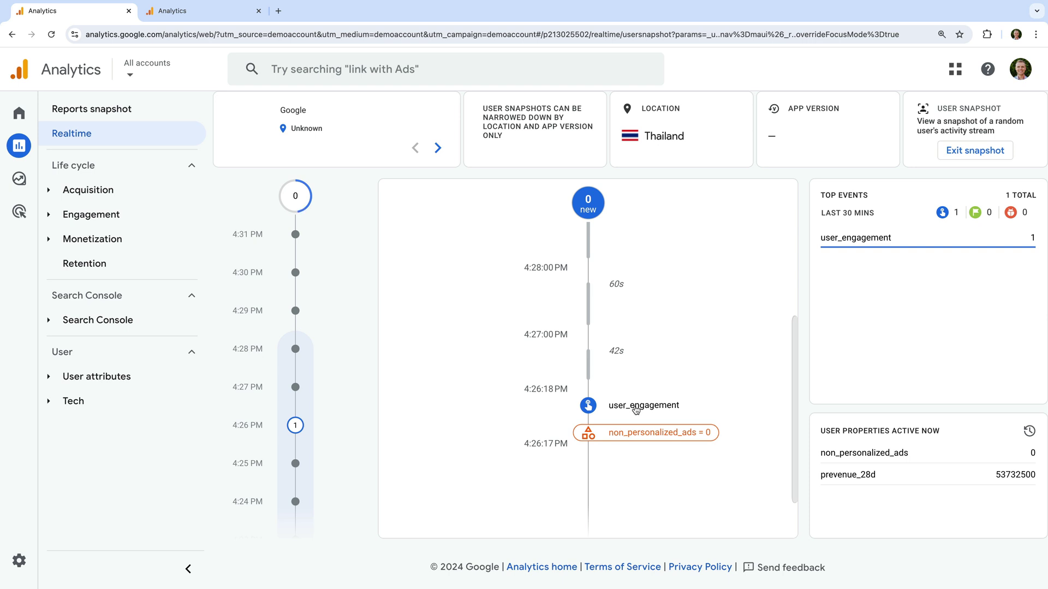
click(642, 407)
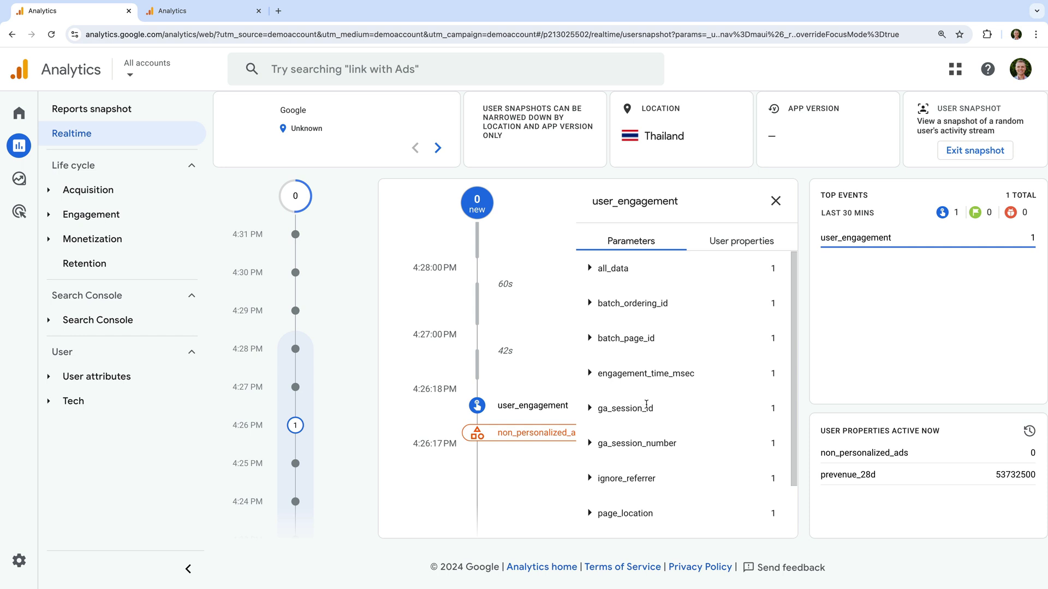
scroll(681, 371, down, 1)
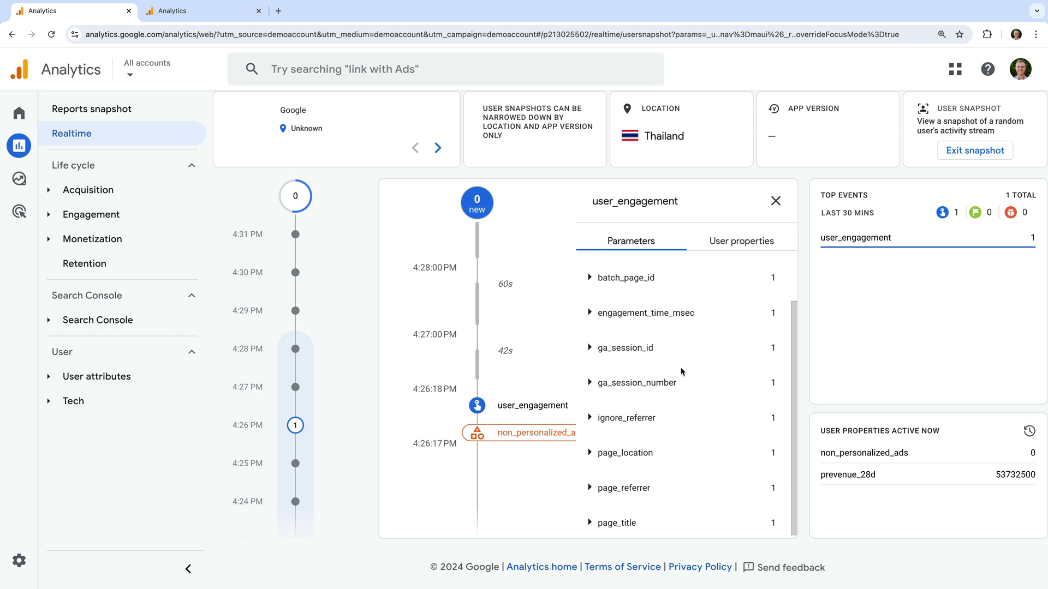
View the page_location value among the user_engagement event's parameters, collapse it, and return to the start of the parameter list.
click(631, 452)
scroll(633, 454, down, 1)
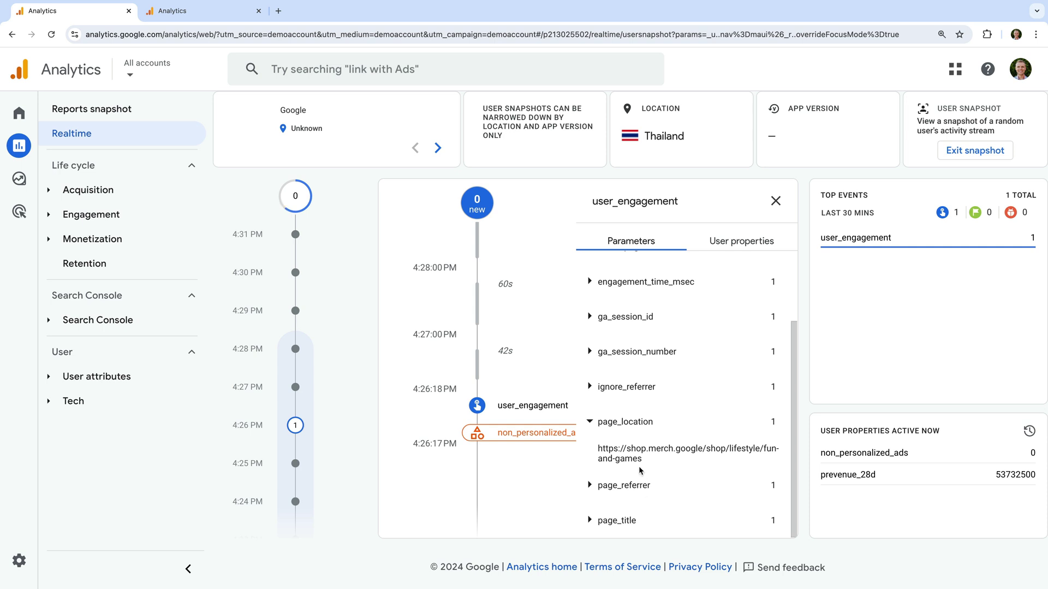
click(633, 420)
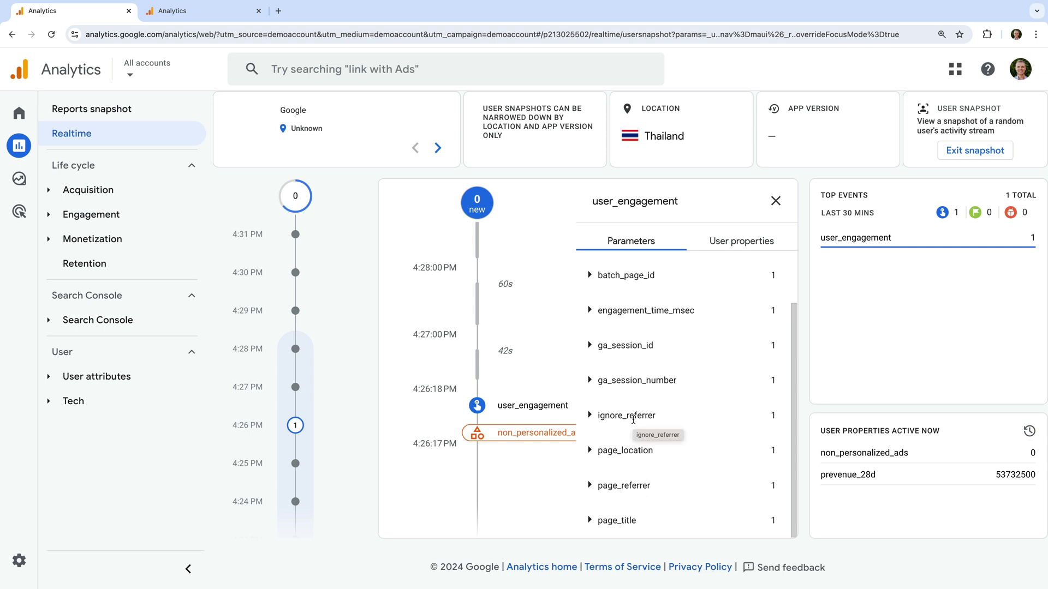
scroll(633, 420, up, 2)
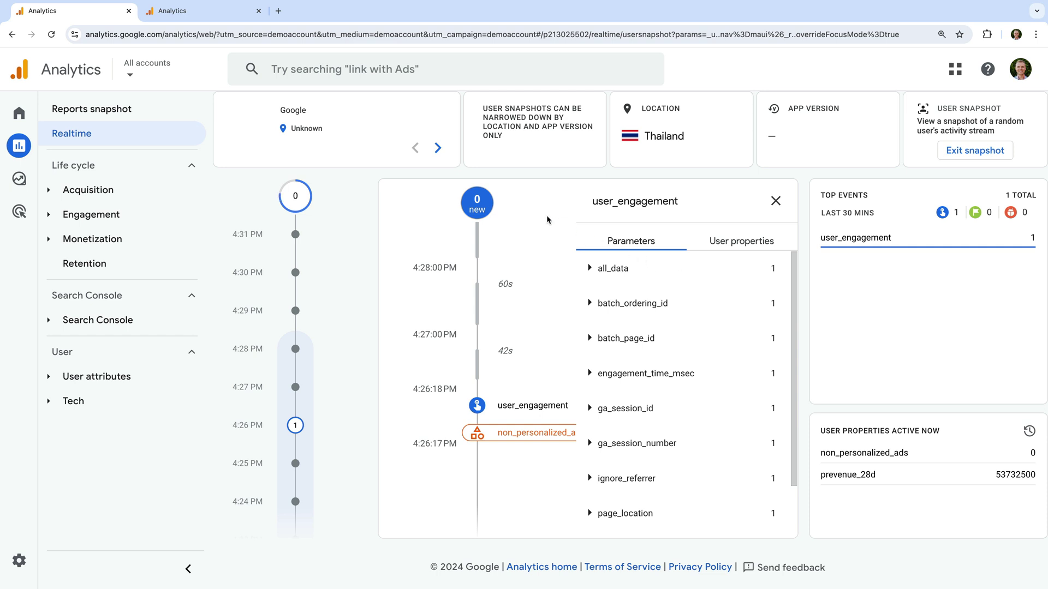
Step through three more random user snapshots, look back along the minute timeline, and exit the snapshot view.
click(437, 147)
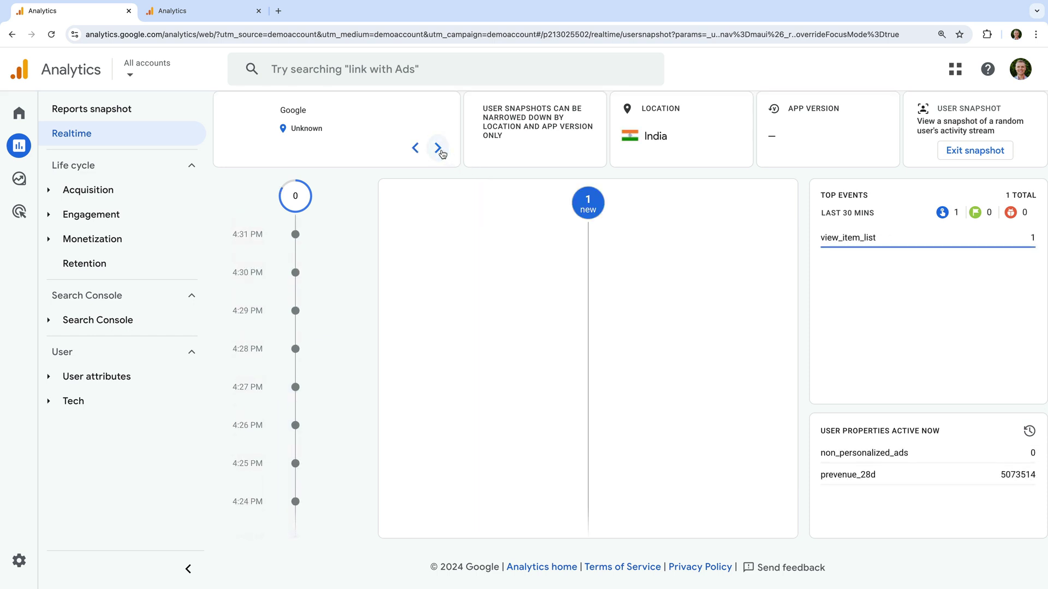
click(438, 148)
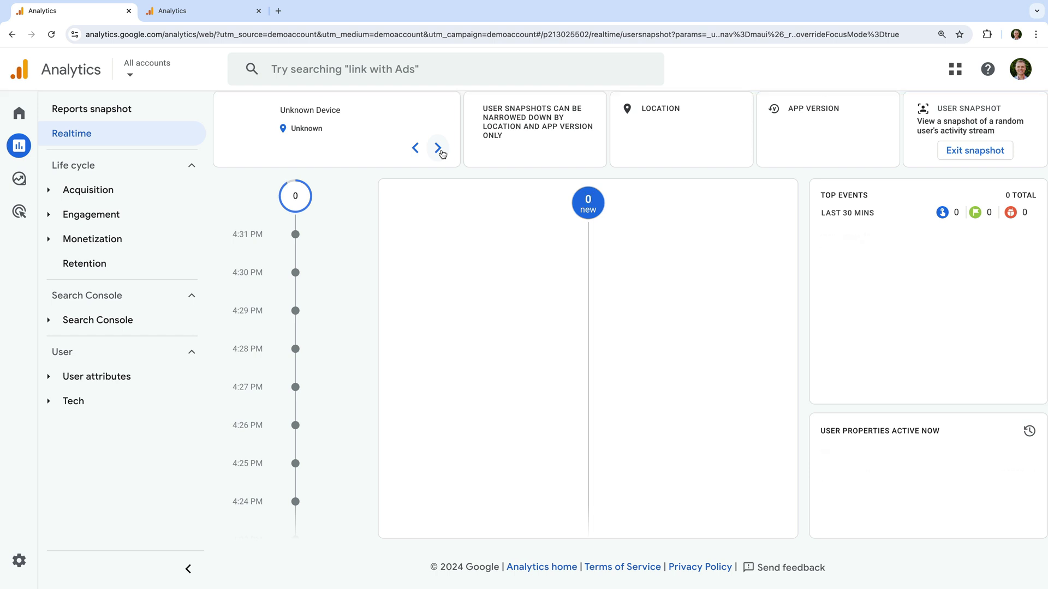
click(439, 149)
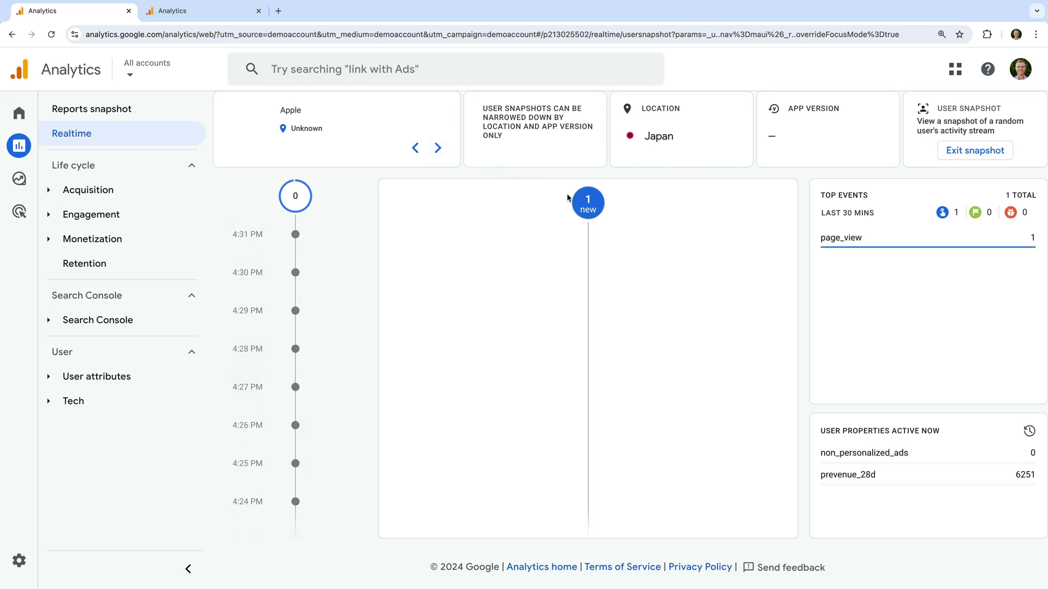
scroll(689, 249, down, 5)
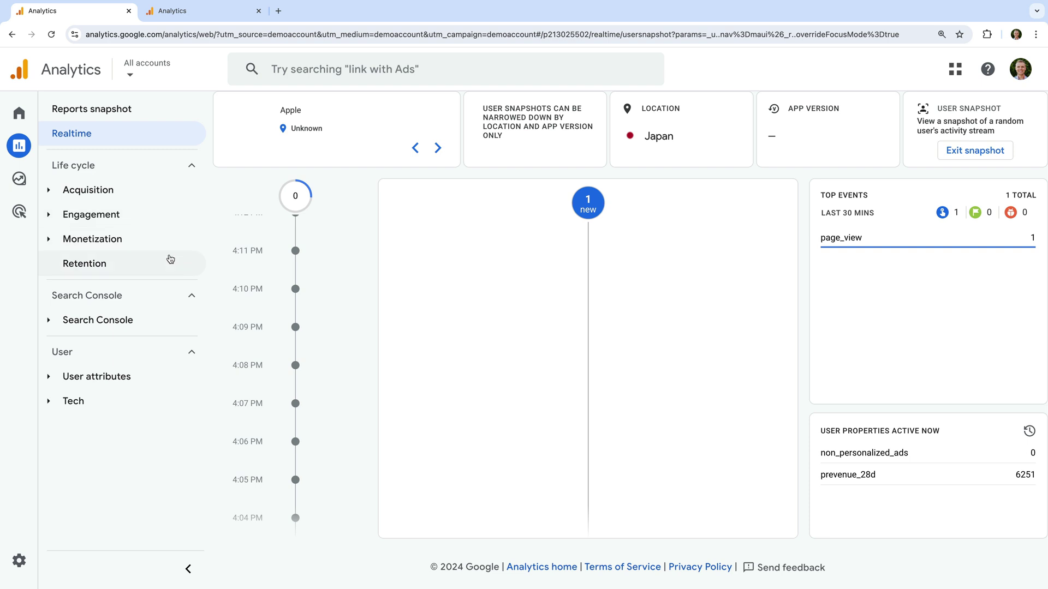
click(971, 151)
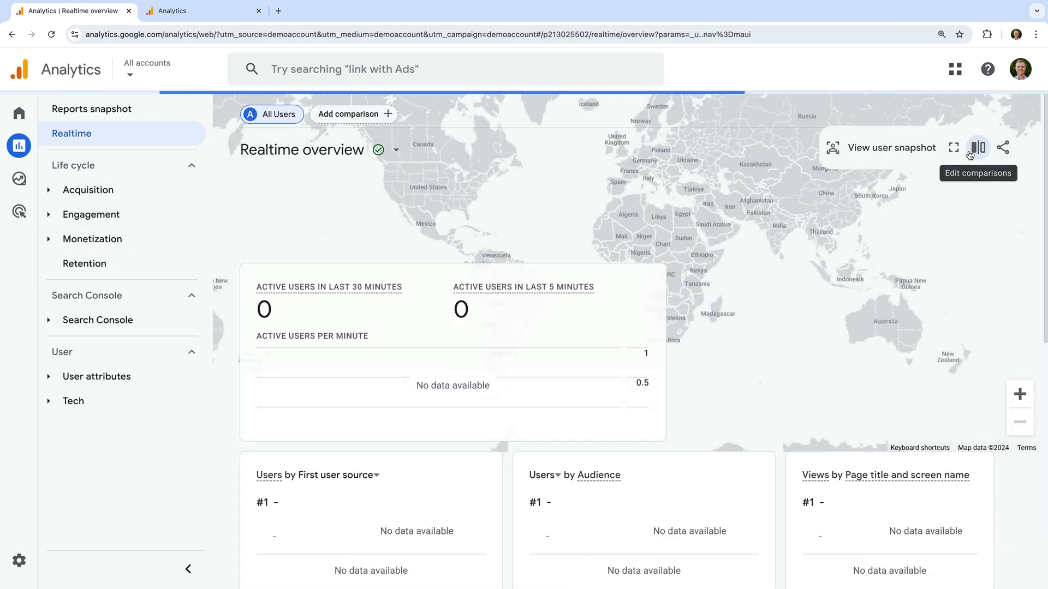
Open the Acquisition overview report and examine its users trend and active users per minute cards.
click(162, 197)
click(96, 215)
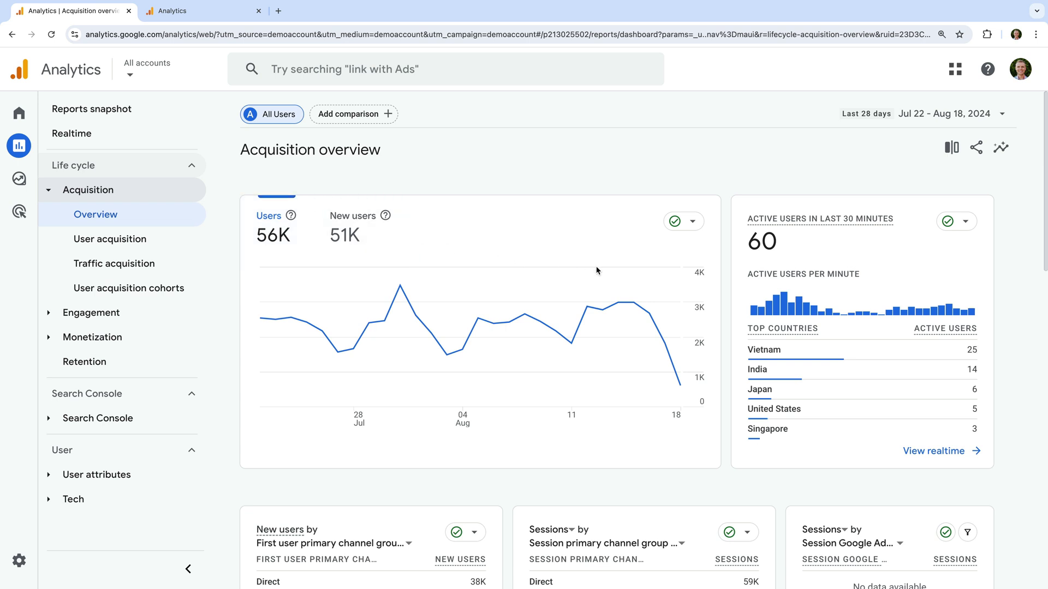
mouse_move(884, 296)
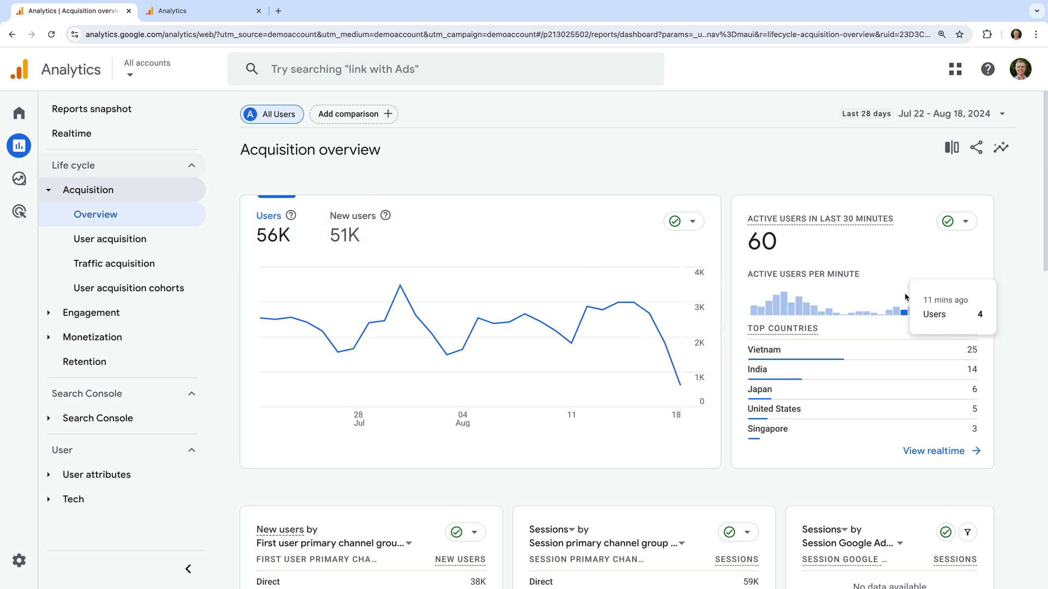
scroll(917, 295, down, 5)
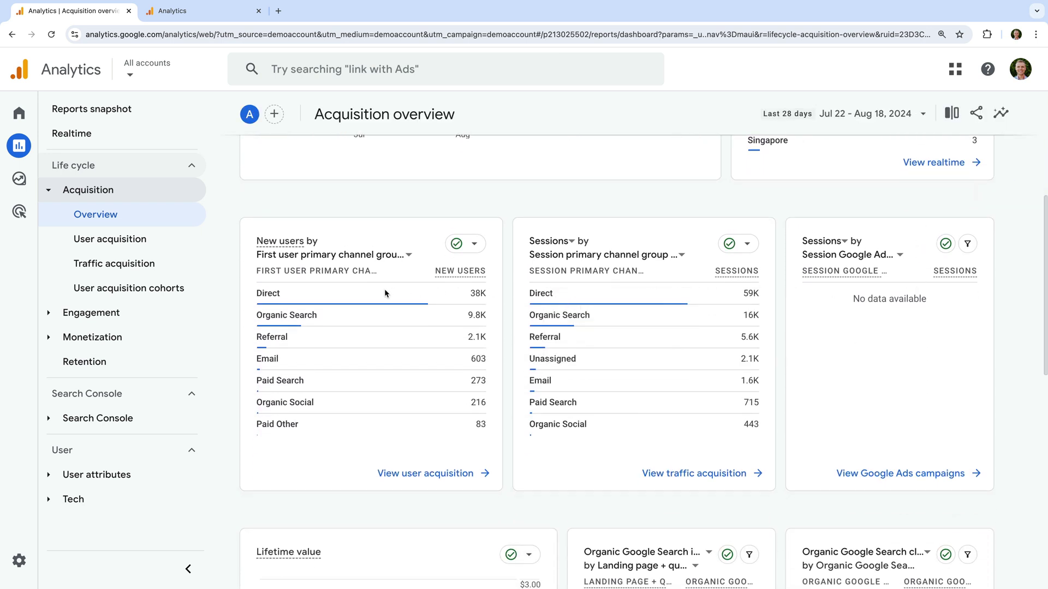
Change the dimension of the New users card in the Acquisition overview to First user medium.
mouse_move(385, 290)
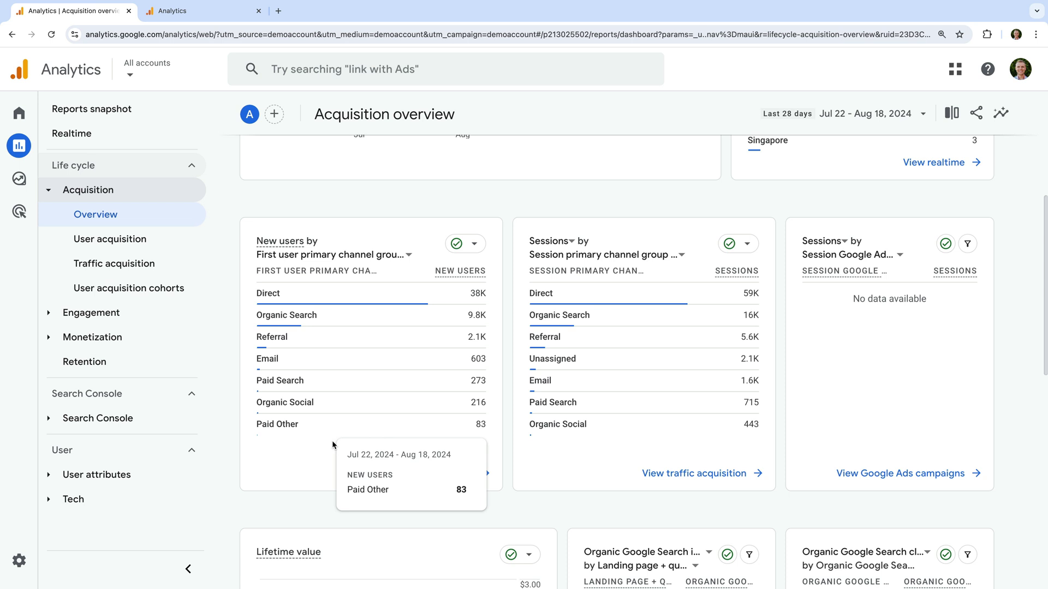
click(386, 257)
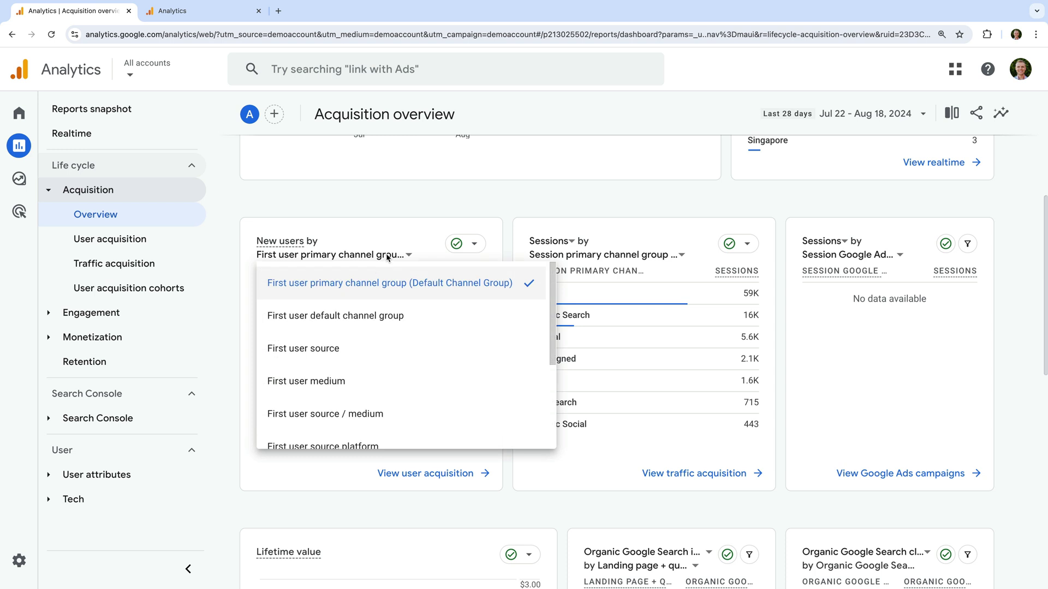
click(346, 385)
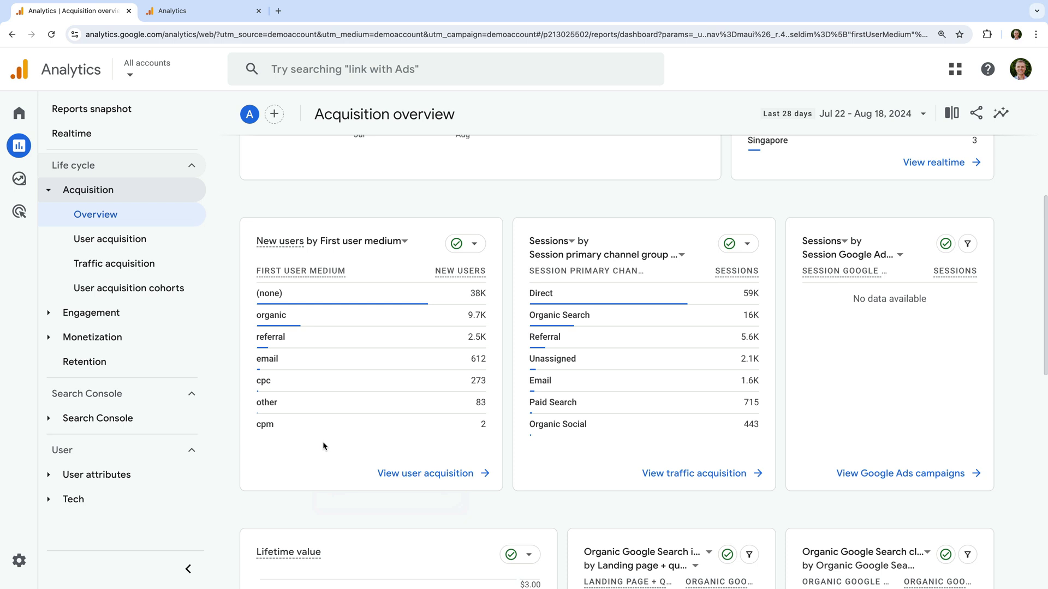
Examine the Acquisition overview cards for sessions by channel group, lifetime value, and organic Google Search.
mouse_move(689, 297)
scroll(828, 304, down, 4)
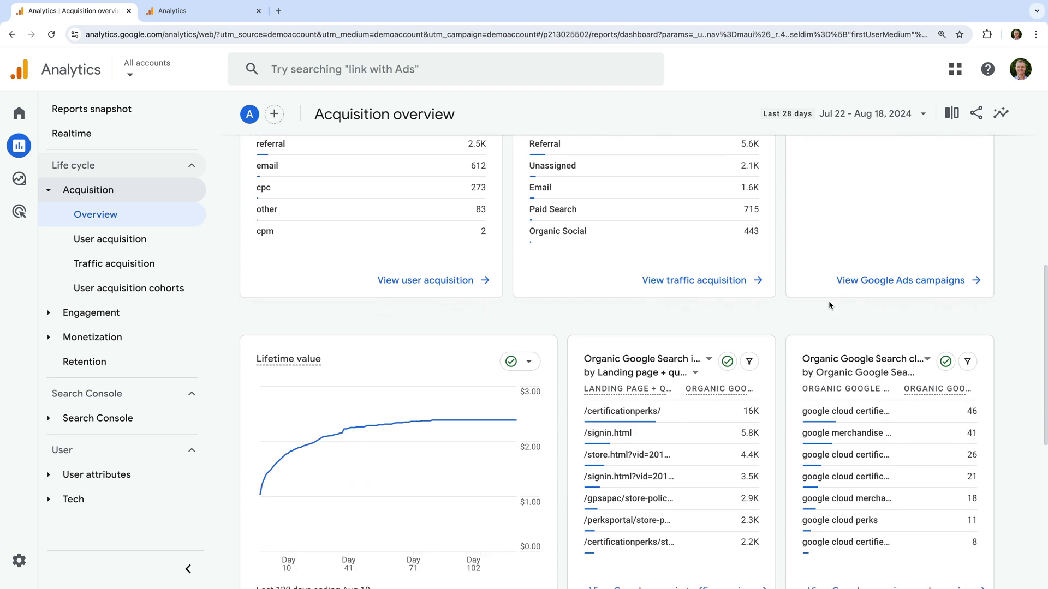
mouse_move(482, 400)
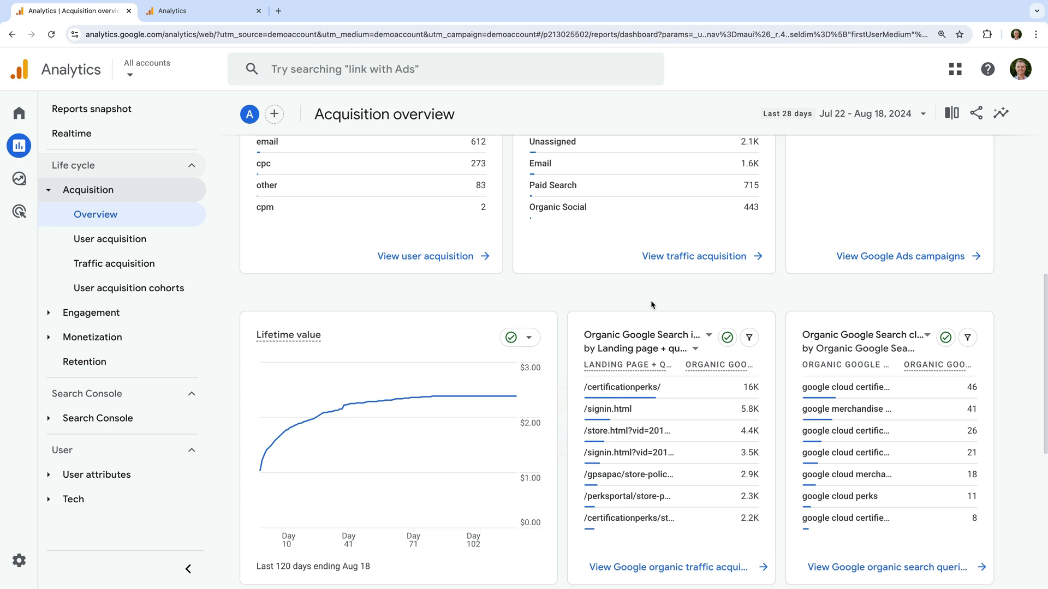
scroll(651, 304, up, 2)
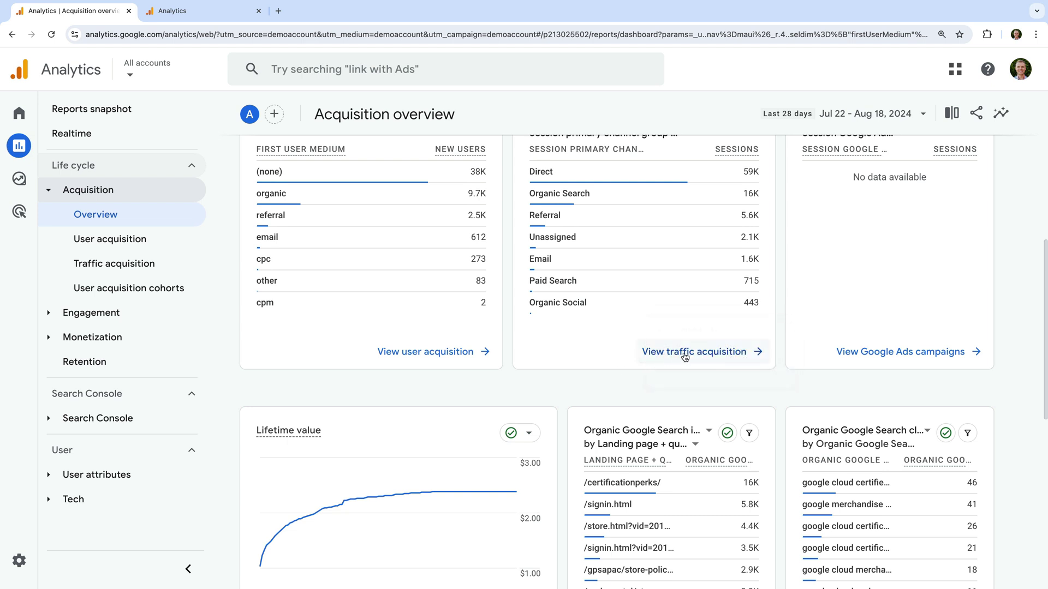
scroll(684, 356, up, 2)
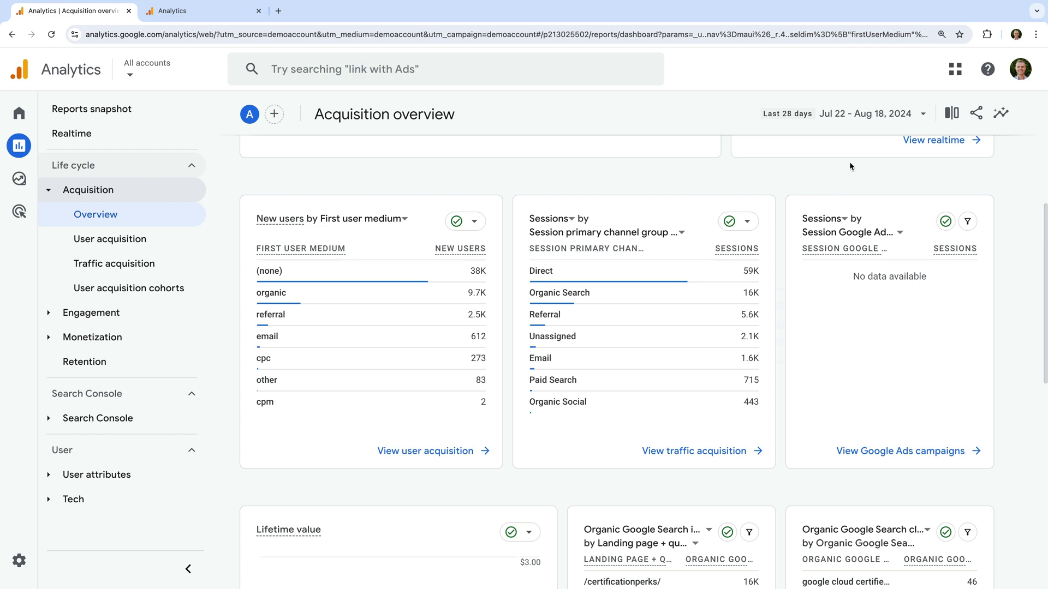
scroll(848, 162, up, 5)
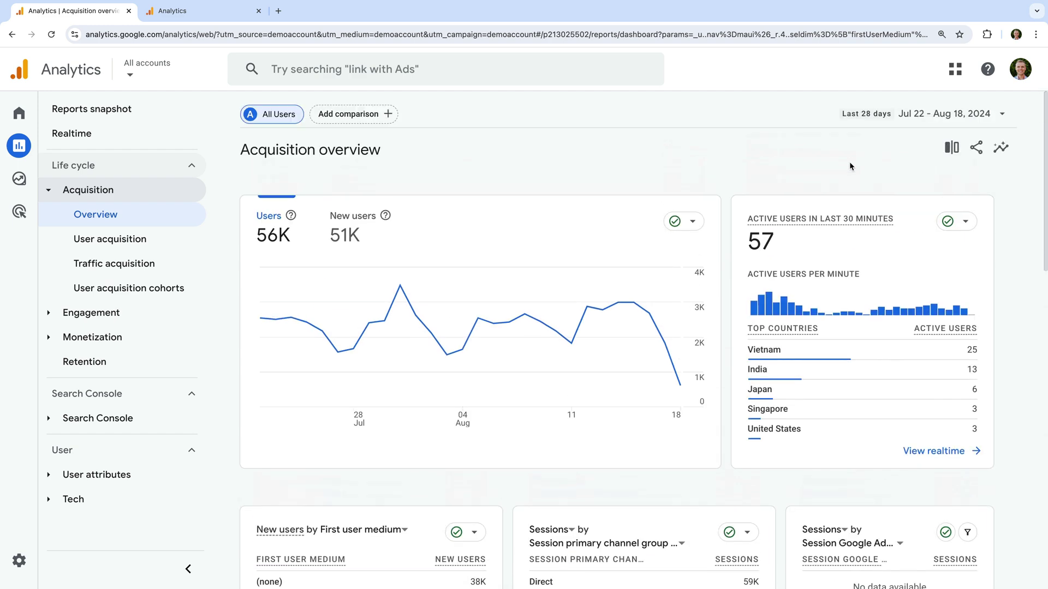
Compare the last 28 days with the preceding period (match day of week) and review the changes across the Acquisition overview cards.
click(939, 116)
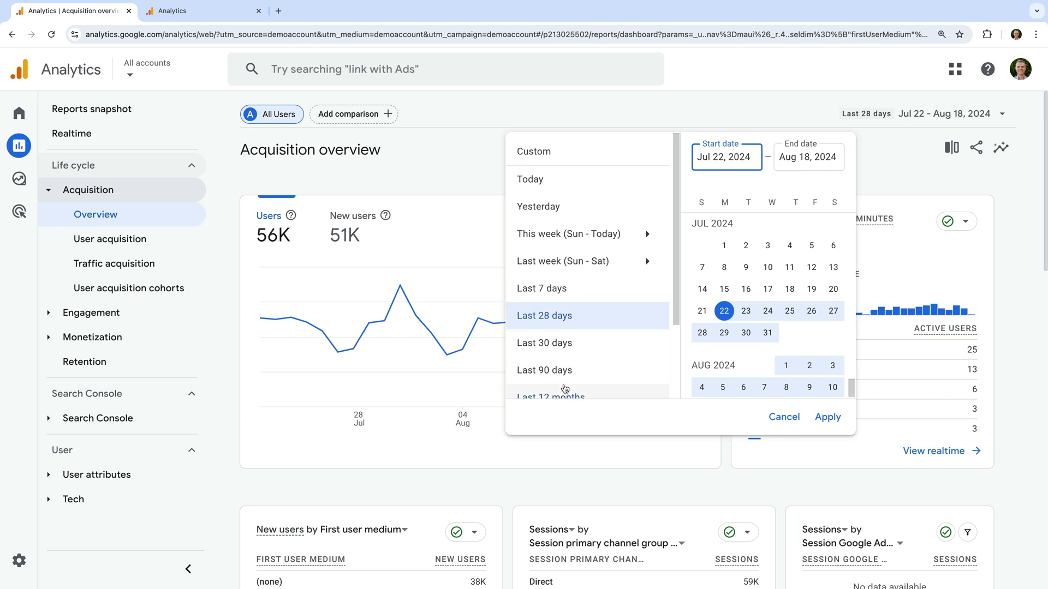
scroll(565, 388, down, 3)
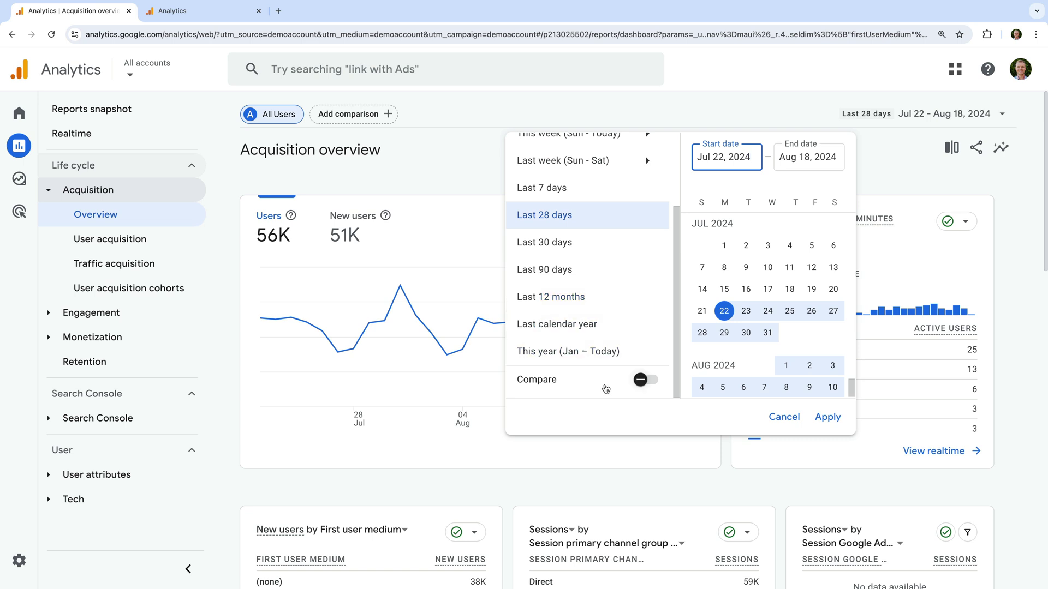
click(641, 381)
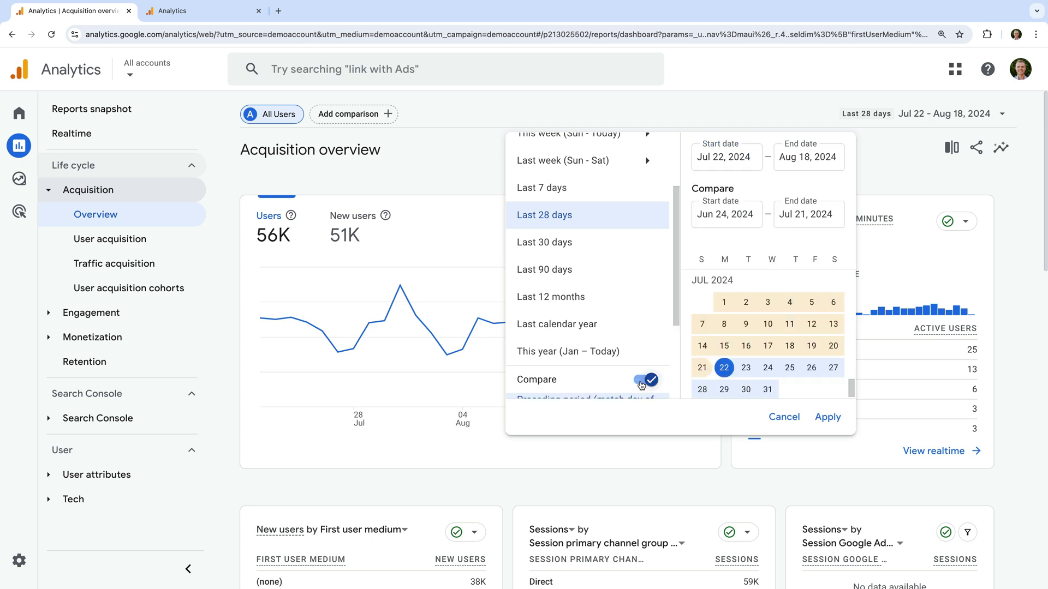
click(826, 417)
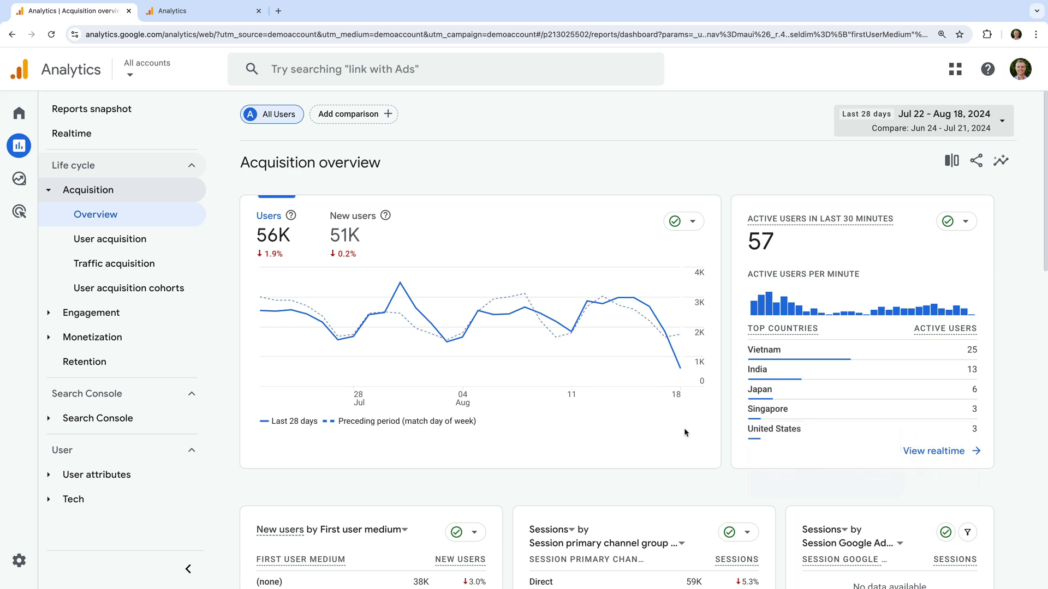
scroll(684, 430, down, 3)
scroll(686, 433, down, 2)
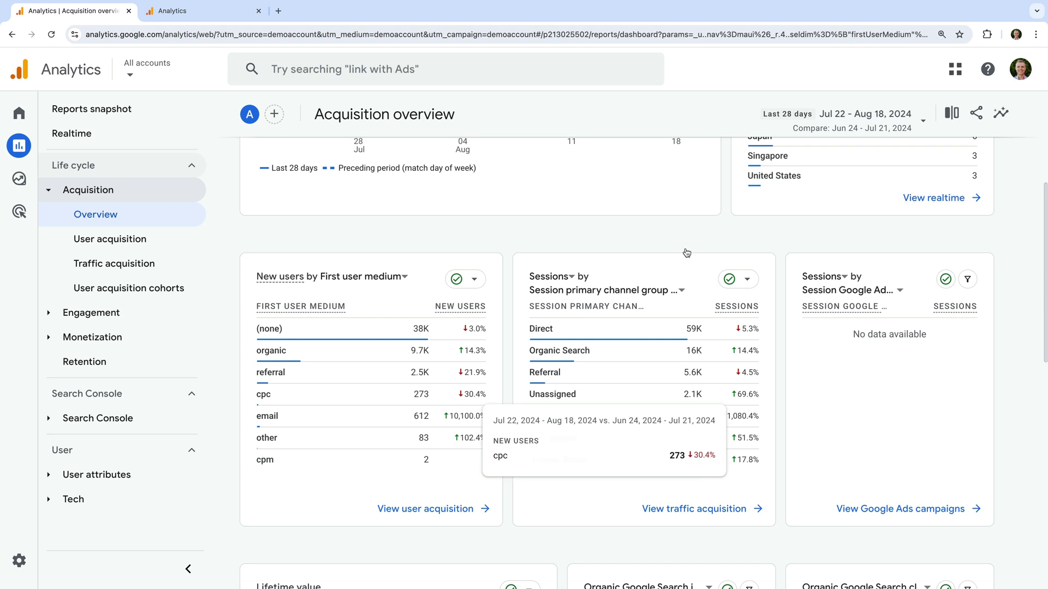
Turn off the date comparison for the Acquisition overview and apply the change, keeping the last 28 days.
click(877, 125)
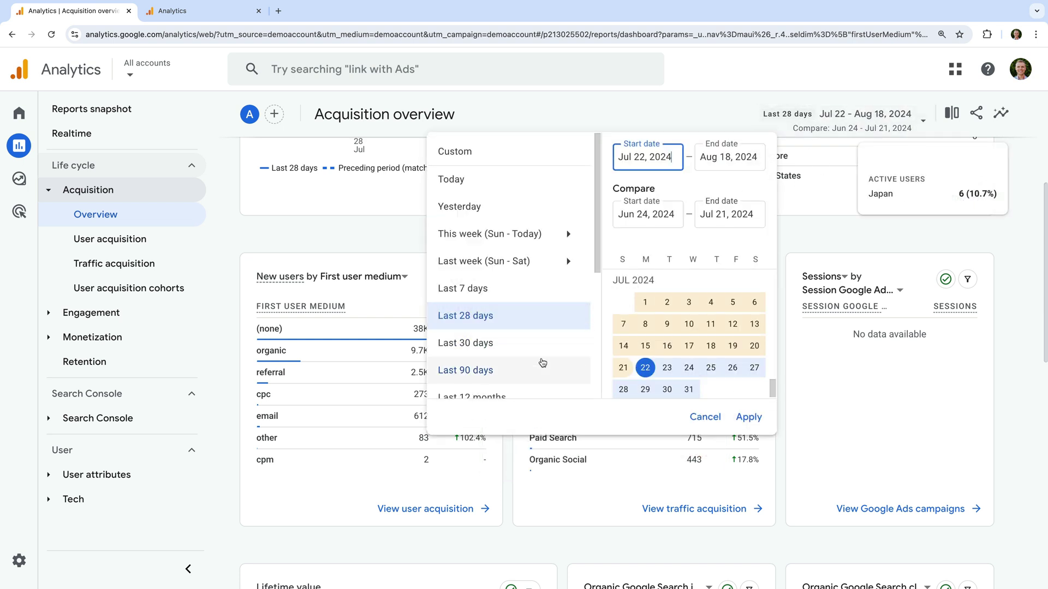
scroll(543, 362, down, 5)
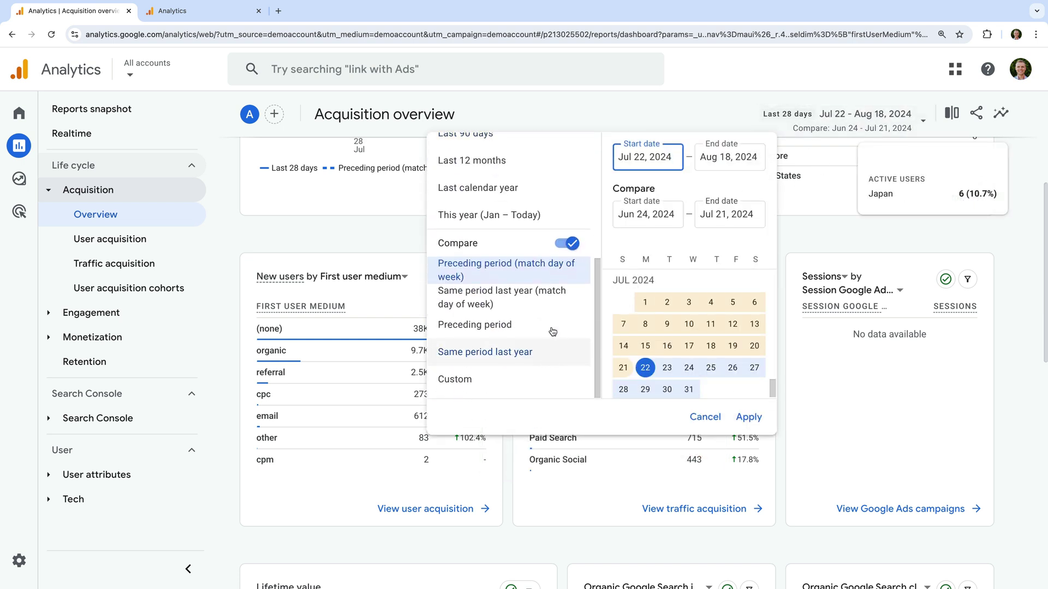
click(568, 244)
click(755, 418)
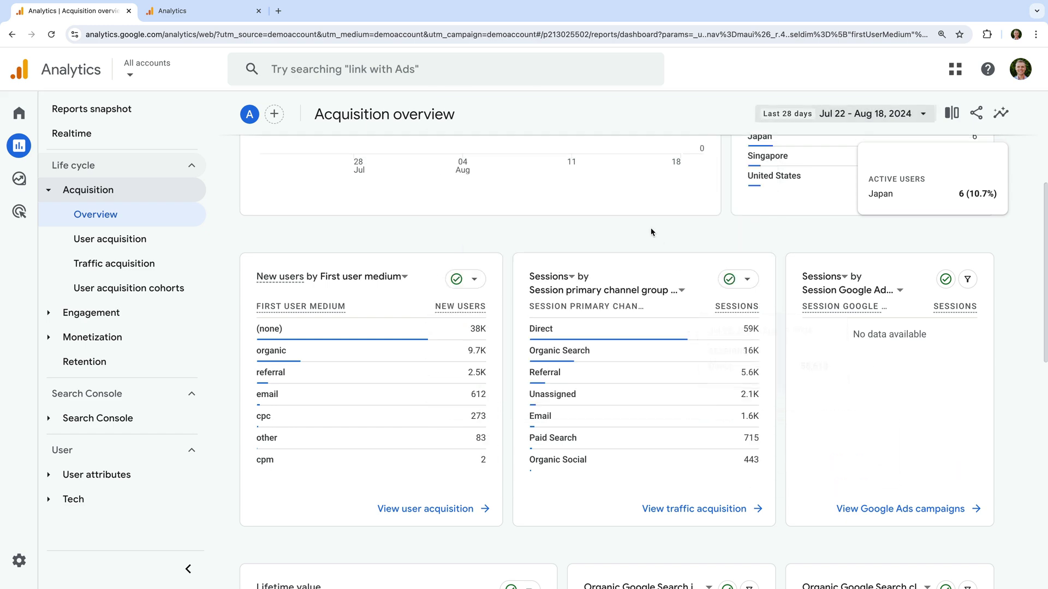
Open the User acquisition report and examine its channel group table and the available primary dimensions.
scroll(642, 215, up, 5)
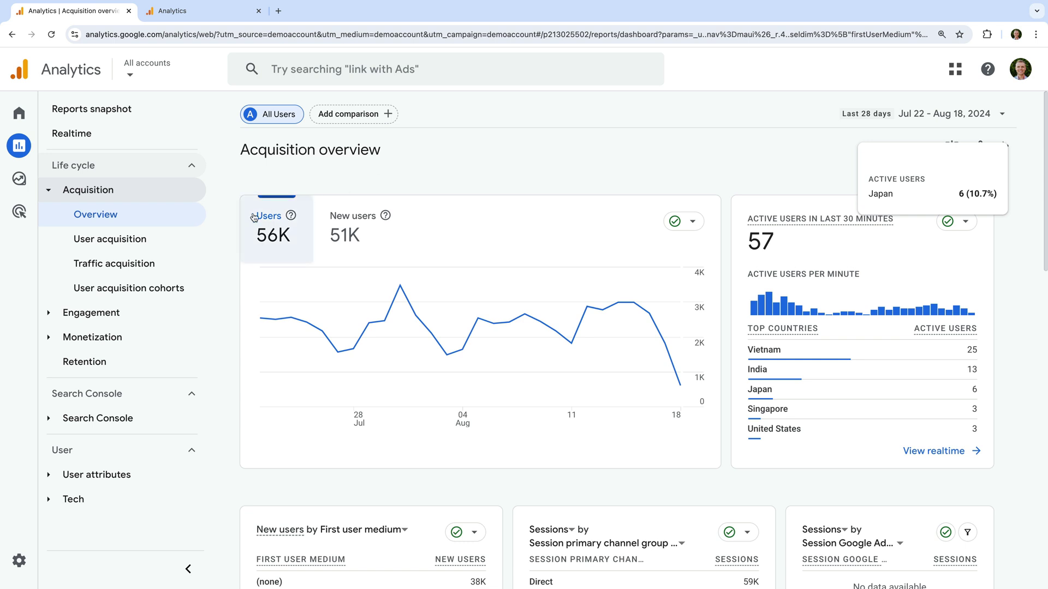
click(169, 248)
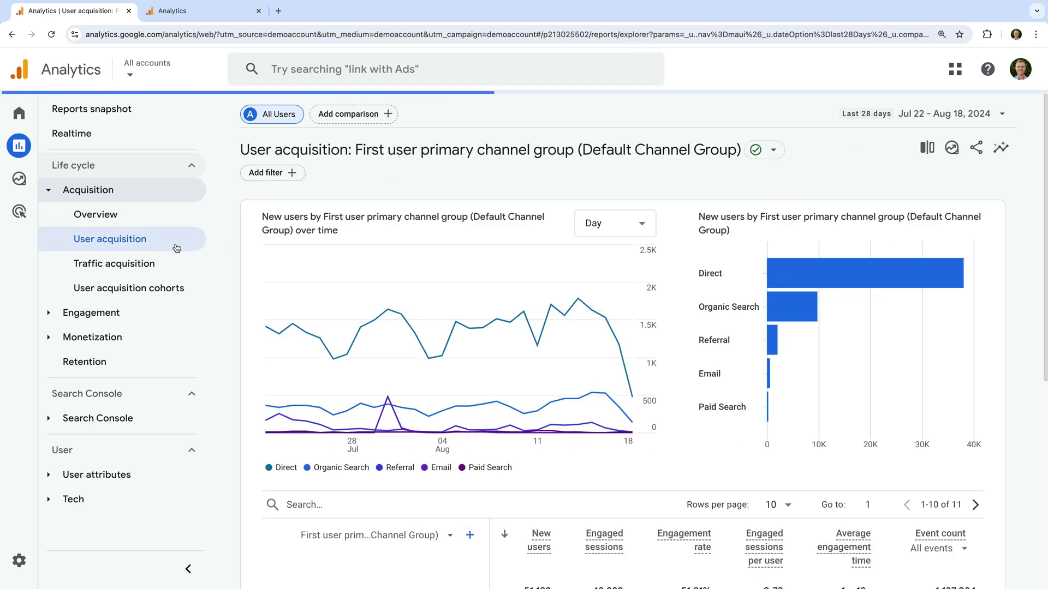
scroll(304, 281, down, 3)
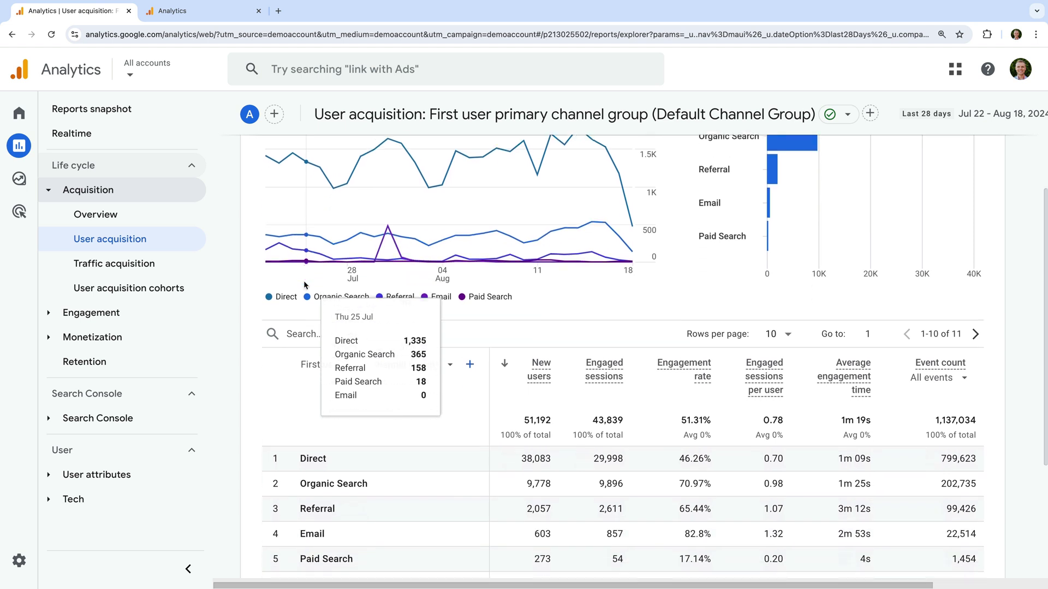
scroll(305, 284, down, 1)
scroll(305, 285, down, 2)
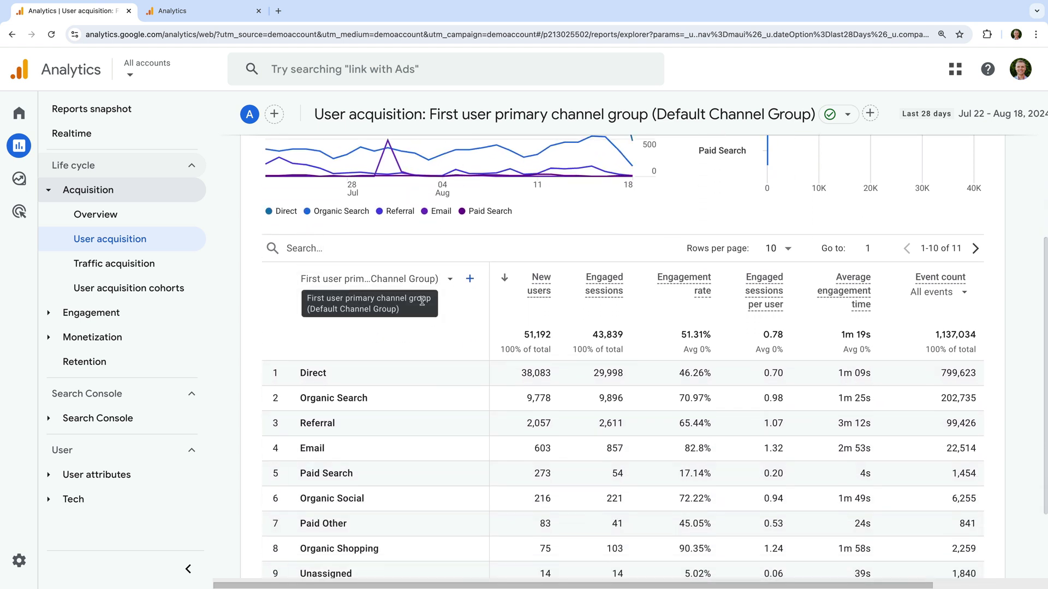
click(417, 279)
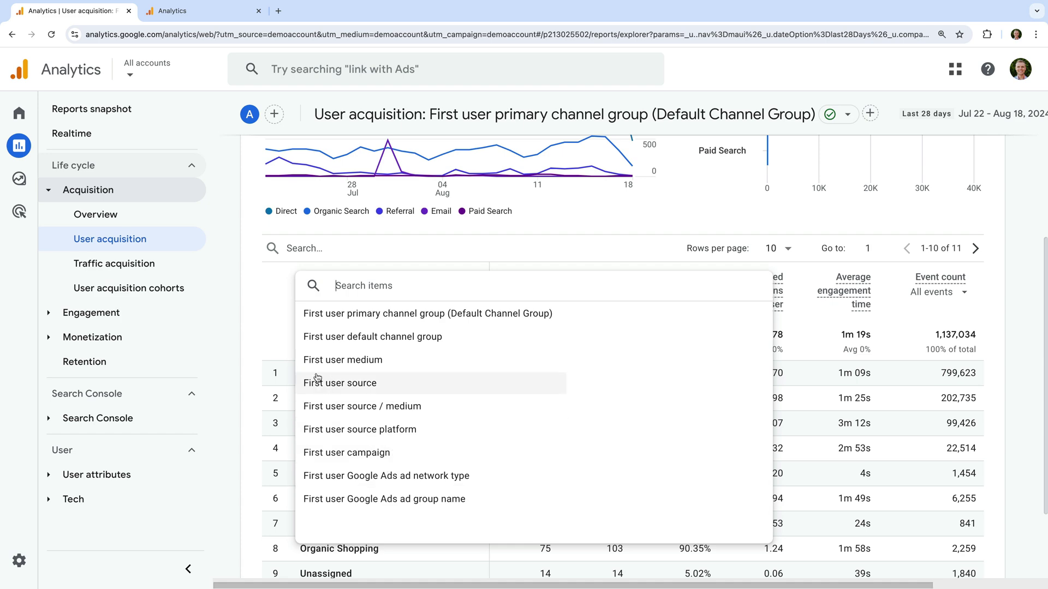
click(275, 336)
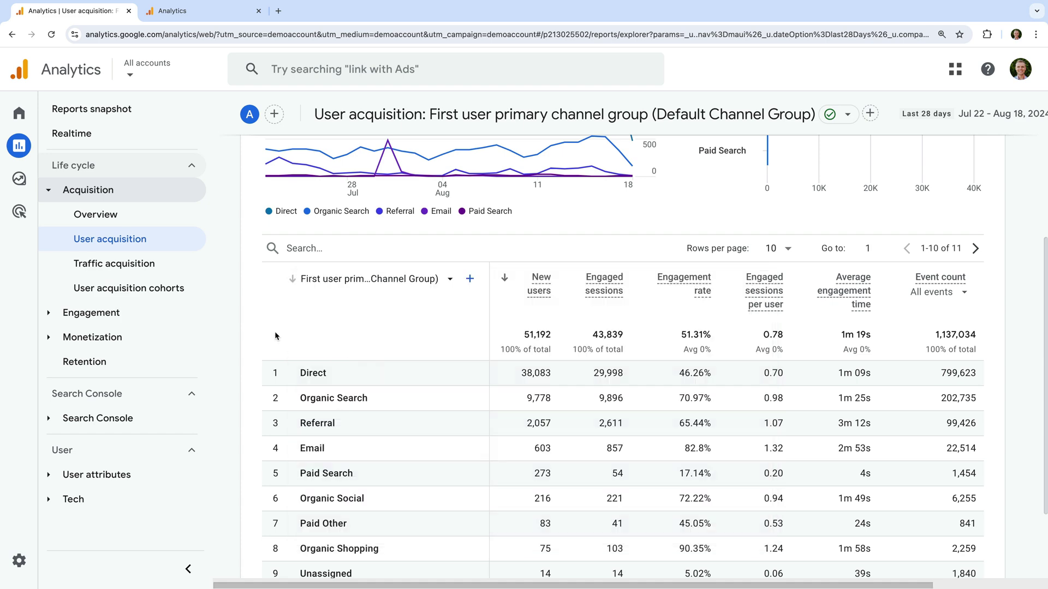
Add Landing page + query string as a secondary dimension to the User acquisition table.
click(470, 281)
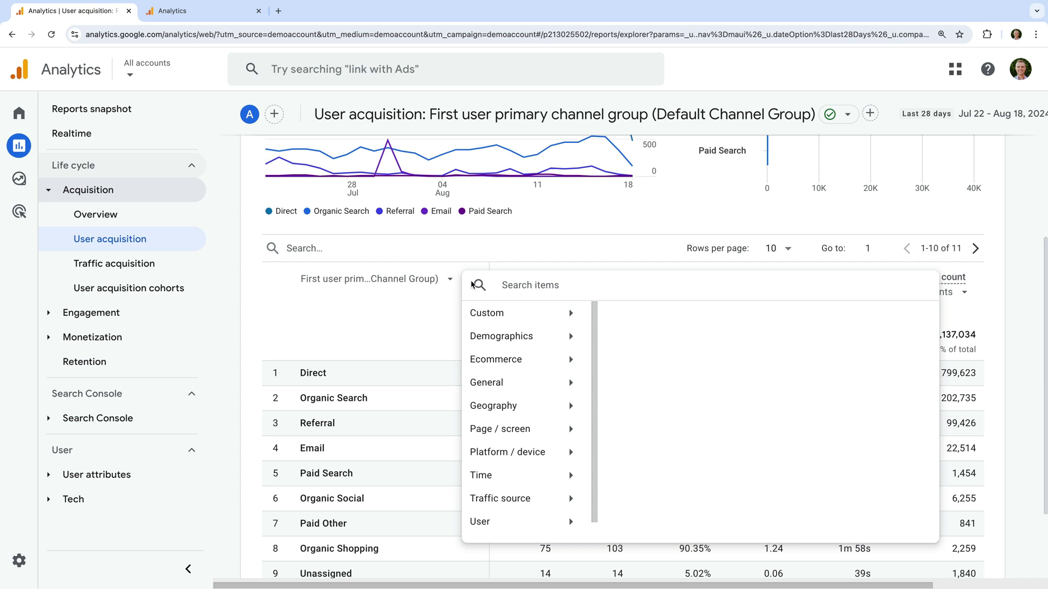
click(548, 431)
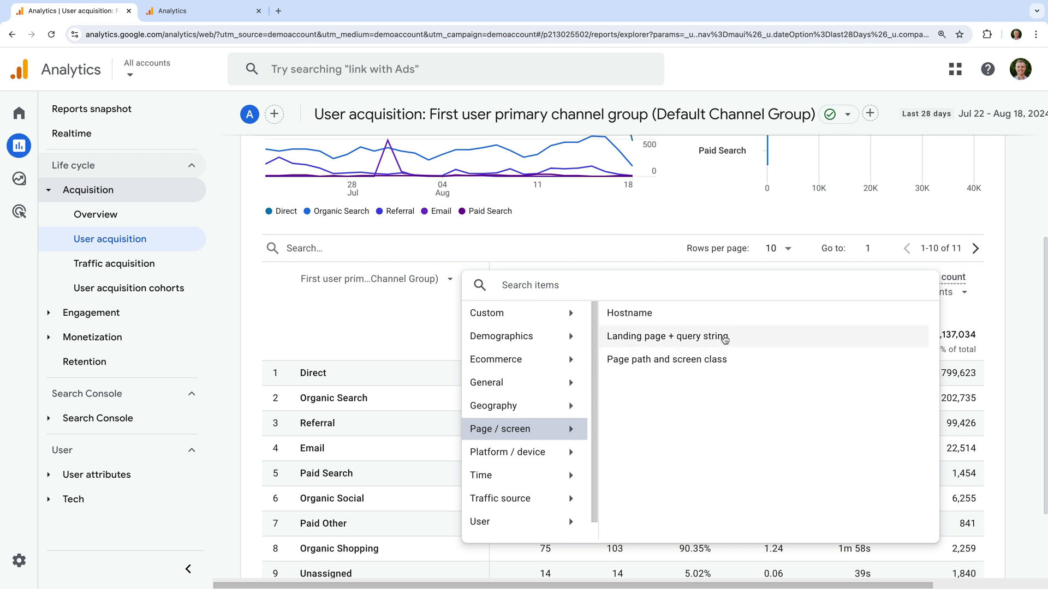
click(724, 338)
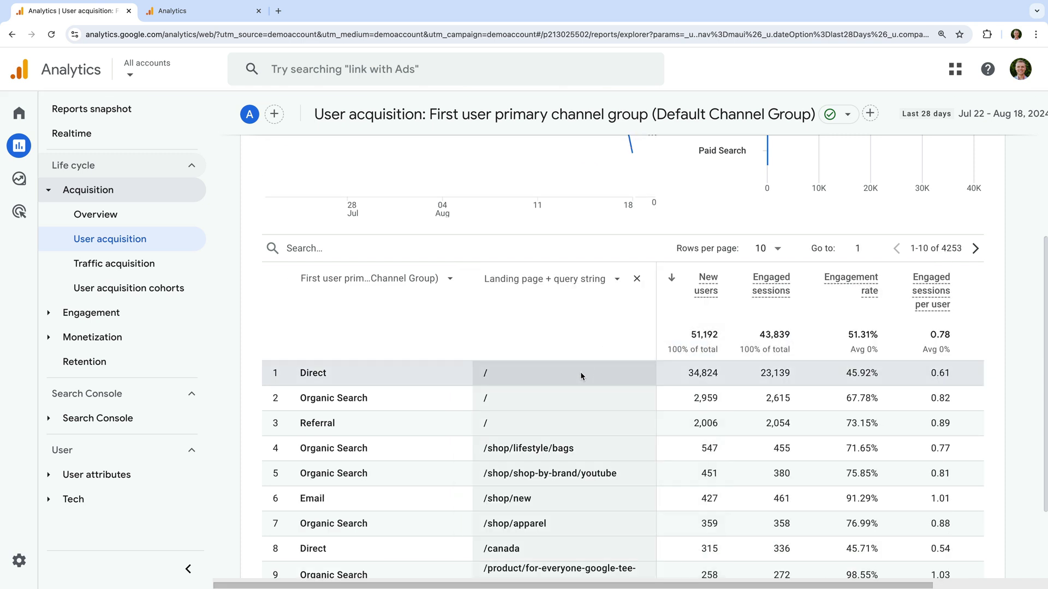
Open the Traffic acquisition report and examine its channel group table and the available session dimensions.
click(173, 264)
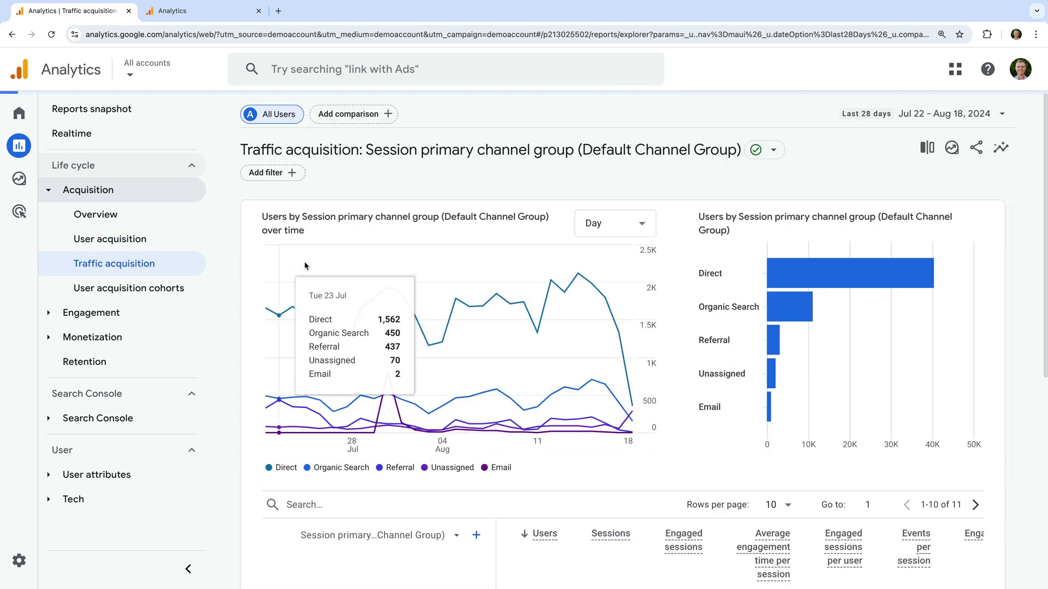
scroll(350, 267, down, 1)
scroll(350, 267, down, 4)
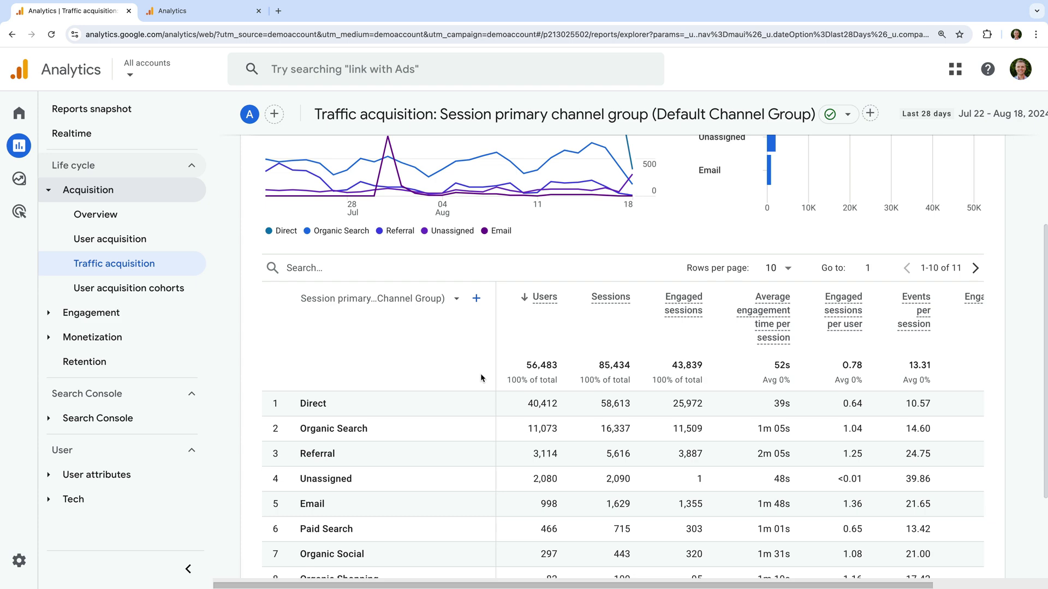
click(453, 300)
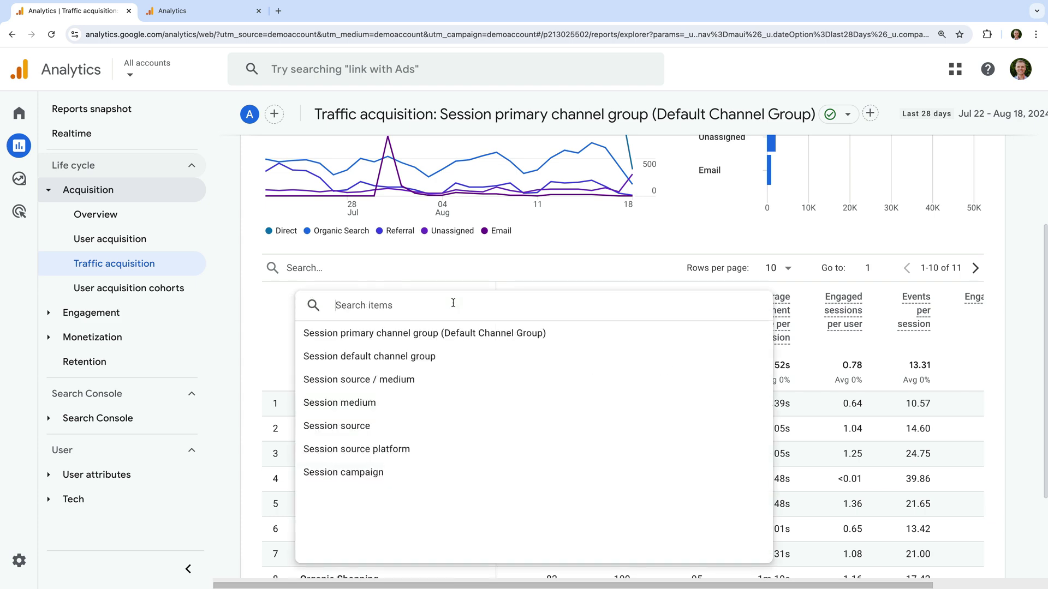
click(280, 358)
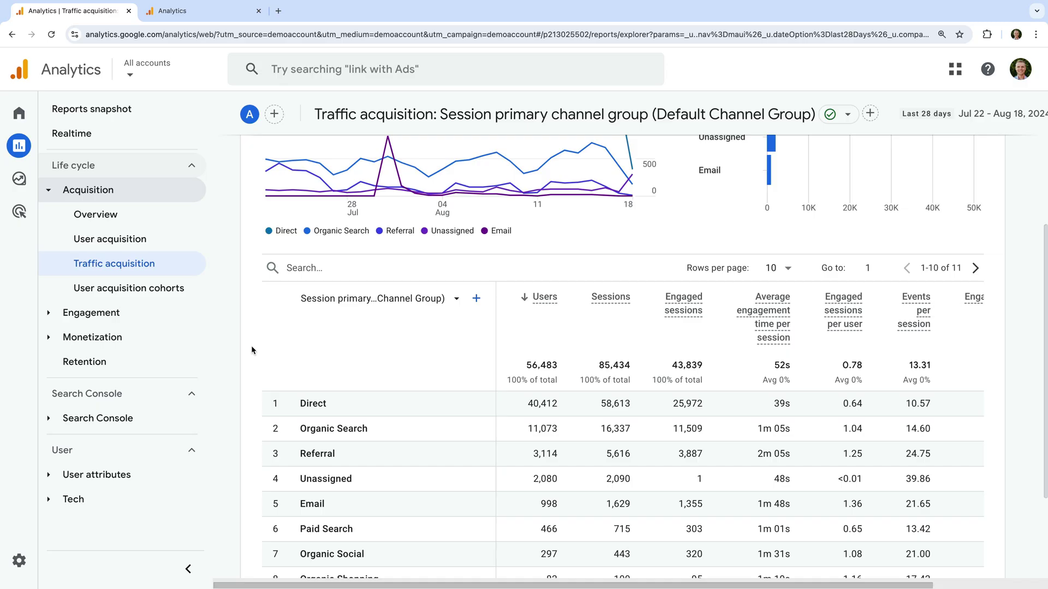
Open the Pages and screens report under Engagement and examine its table of page paths.
click(150, 316)
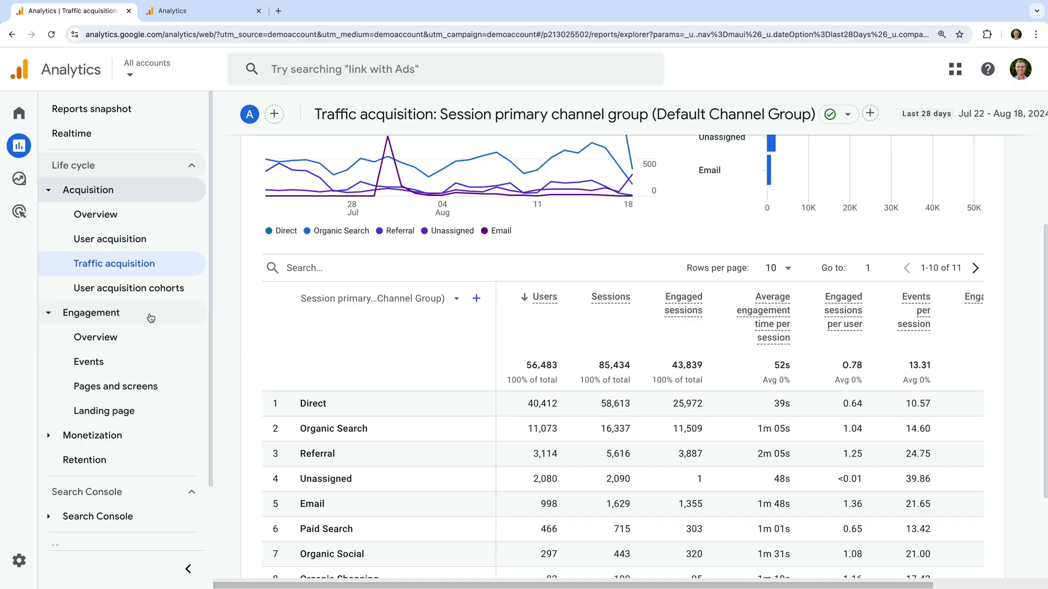
click(171, 393)
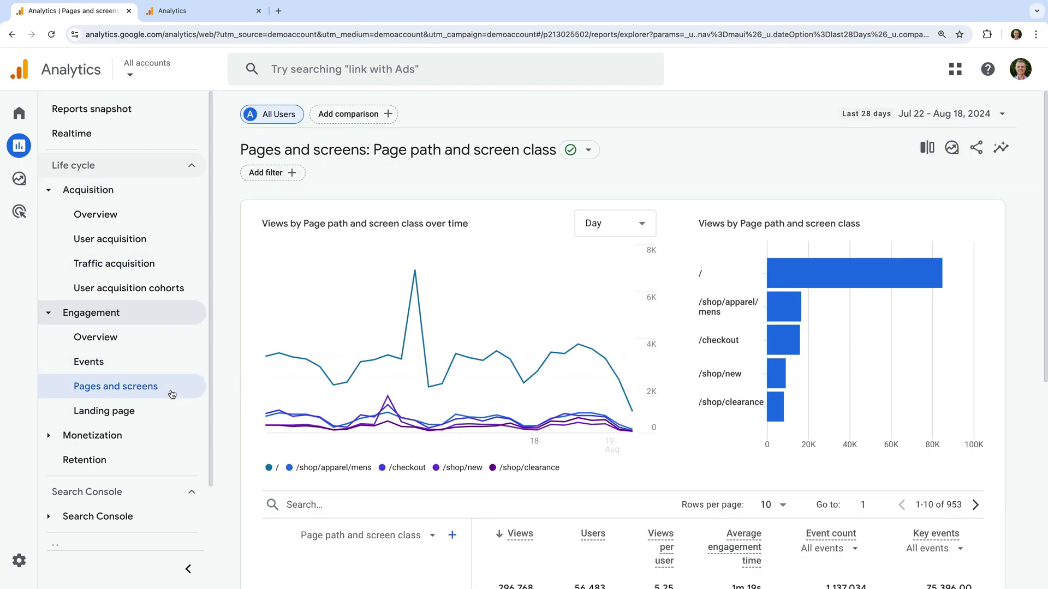
scroll(280, 419, down, 4)
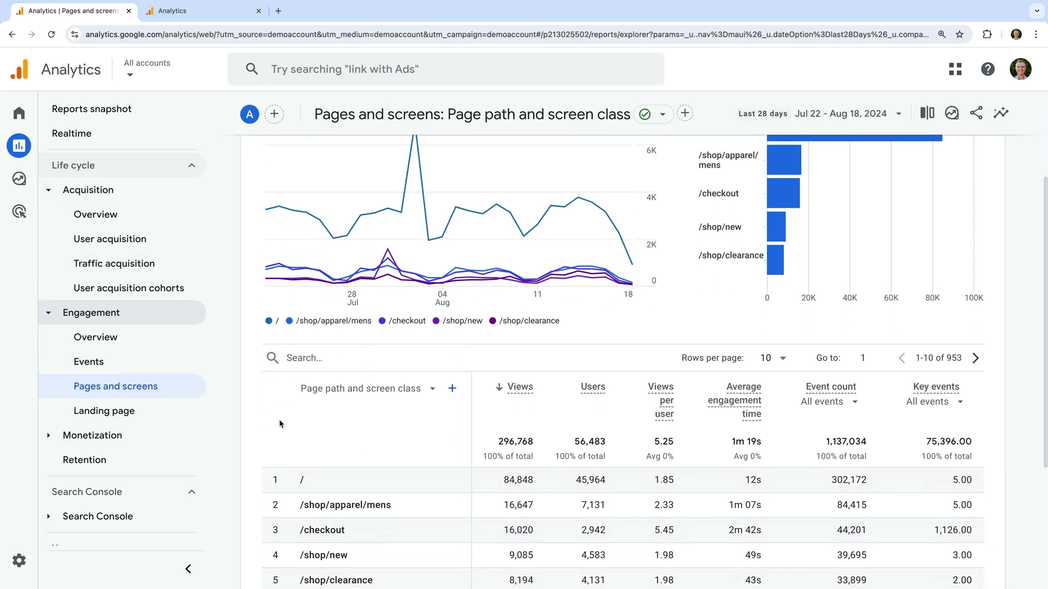
scroll(279, 424, down, 1)
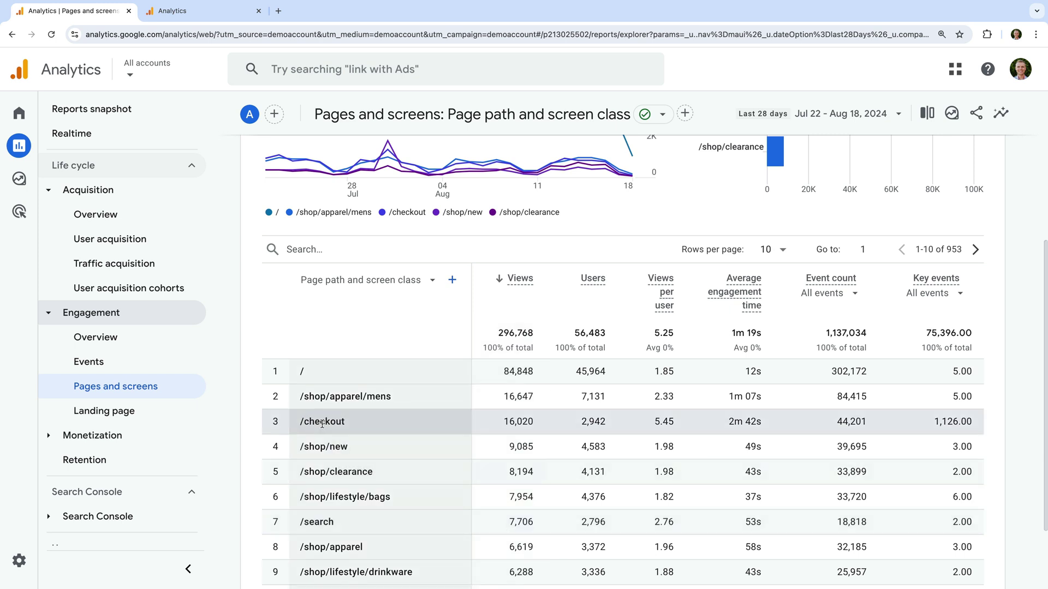
View the Engagement overview and the Events report, including the details of the page_view event.
click(174, 344)
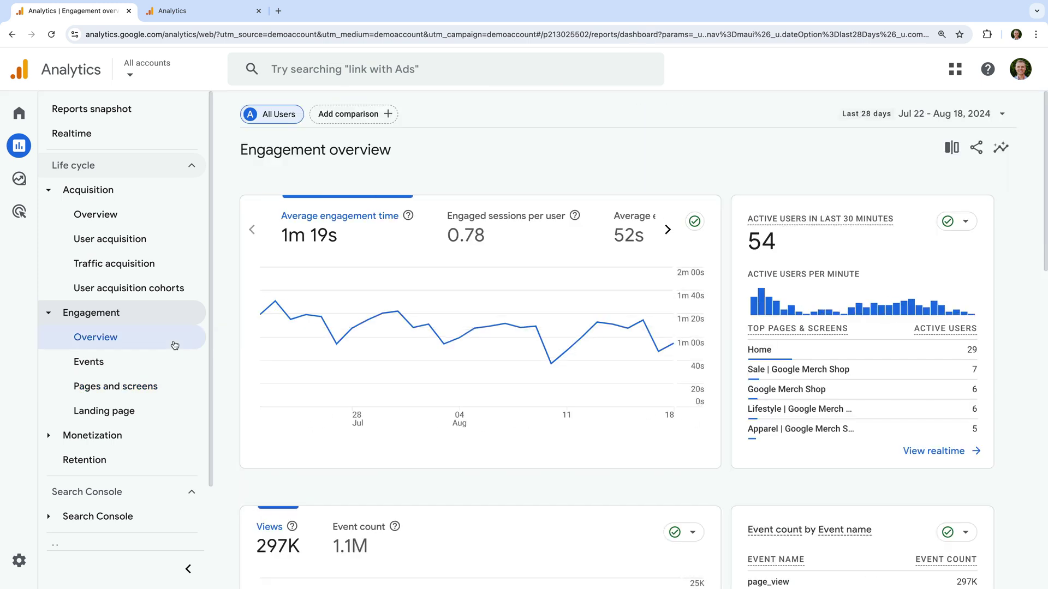
click(157, 363)
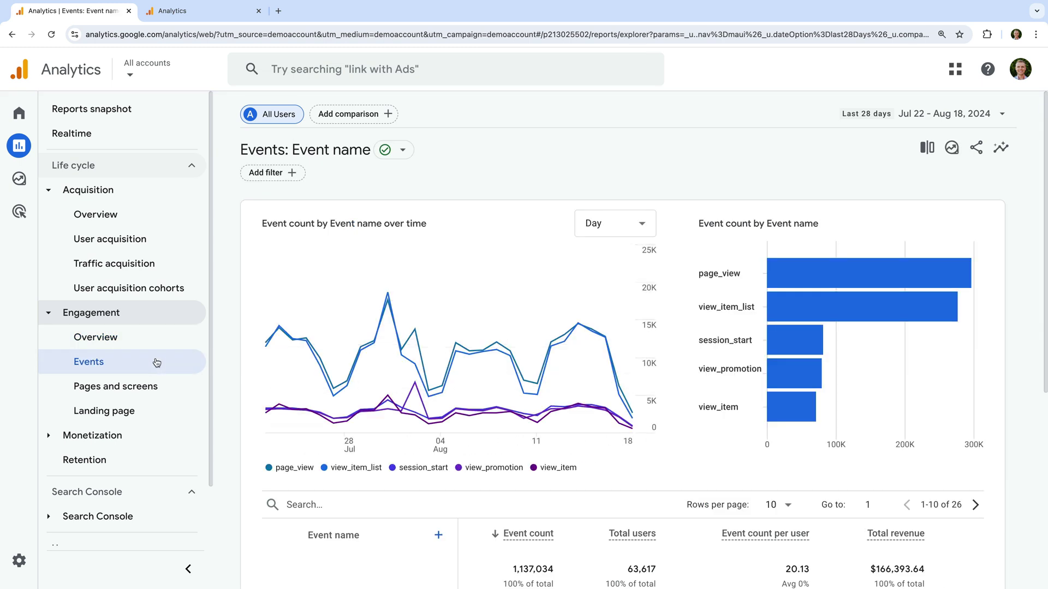
scroll(292, 415, down, 5)
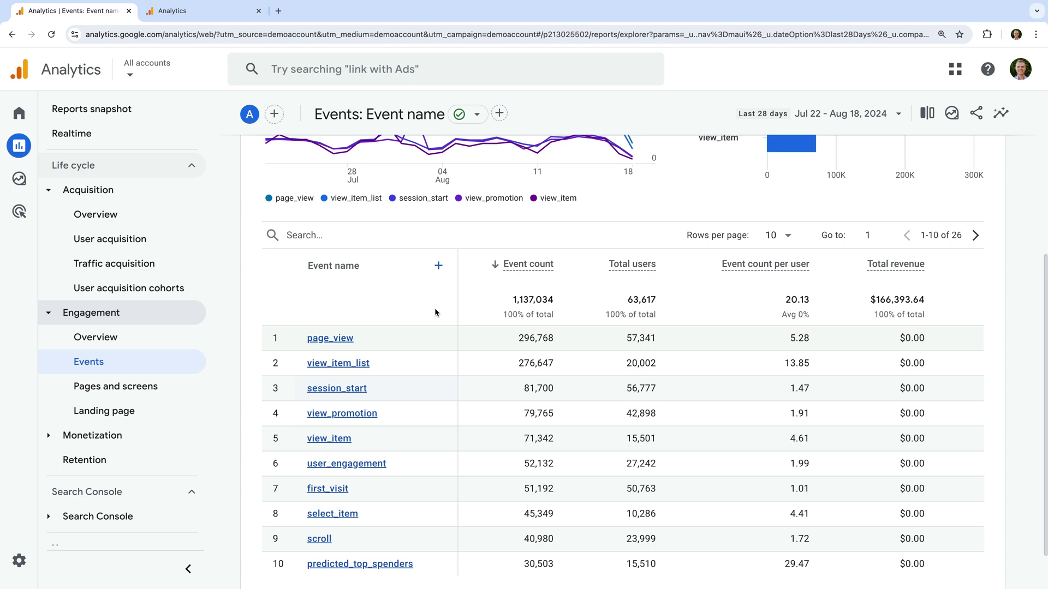
click(349, 340)
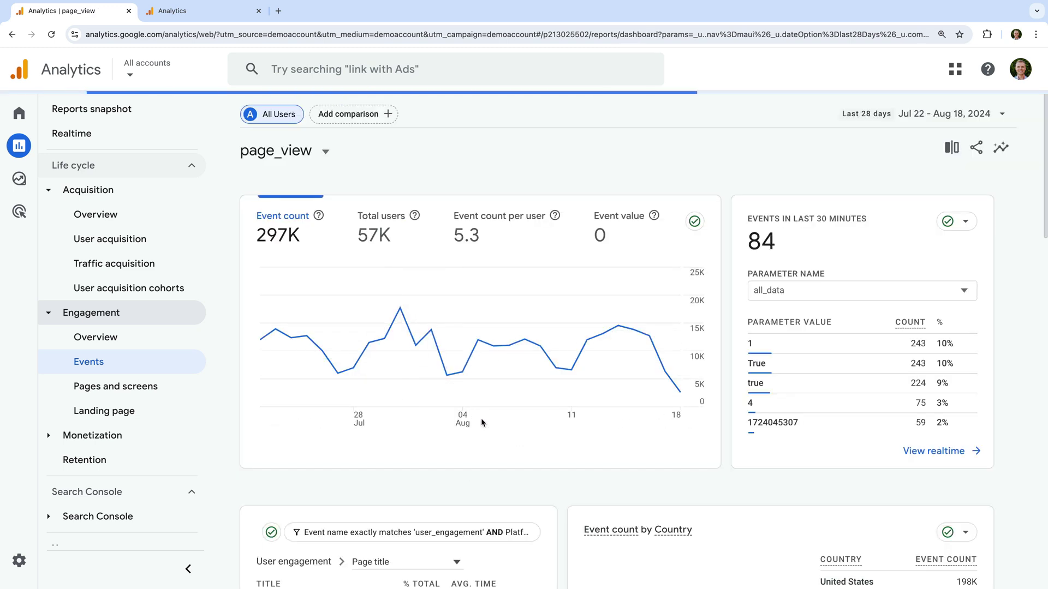
scroll(480, 418, down, 1)
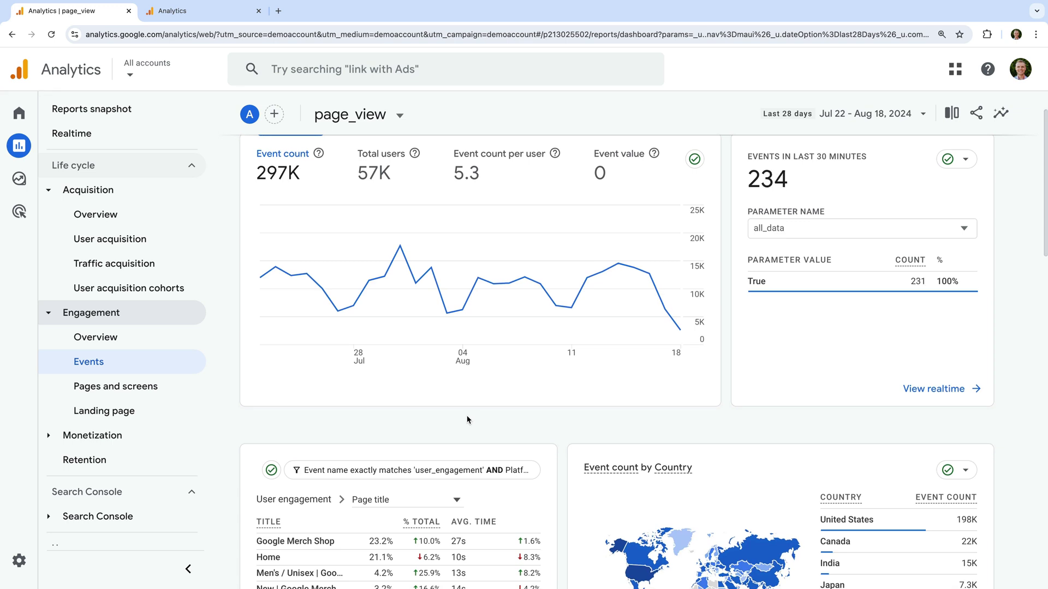
Open the Monetization overview and examine its cards for revenue, purchasers, items purchased, promotions, order coupons, and in-app purchases.
click(153, 437)
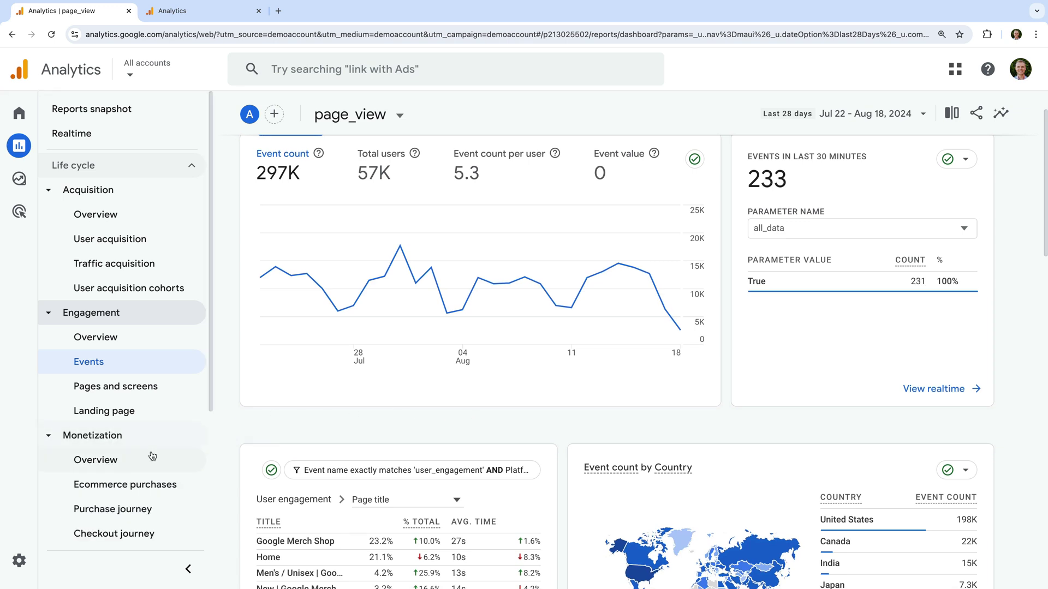
click(153, 464)
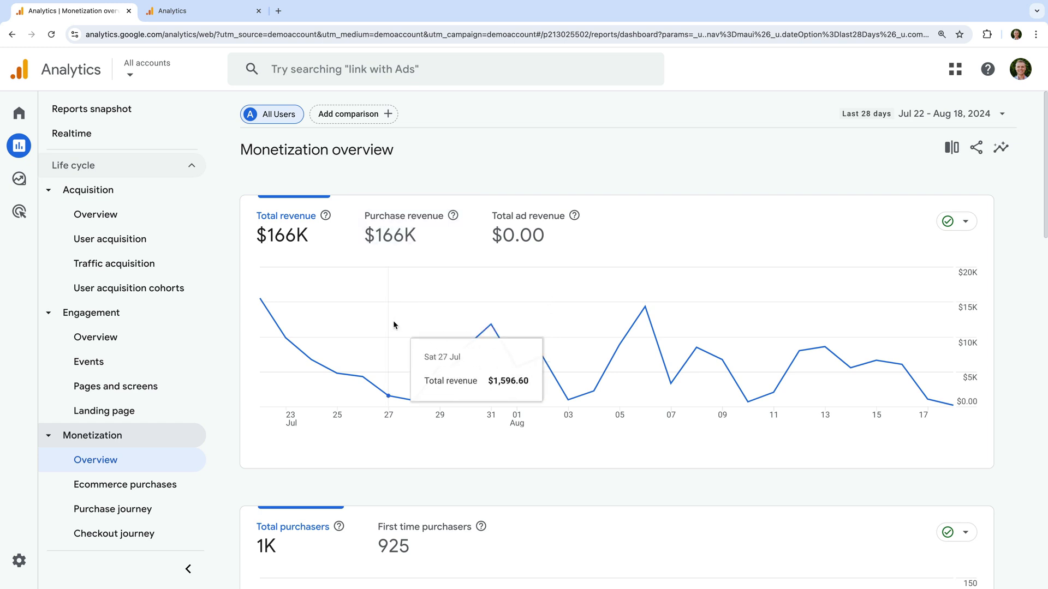
scroll(393, 320, down, 3)
scroll(392, 325, down, 1)
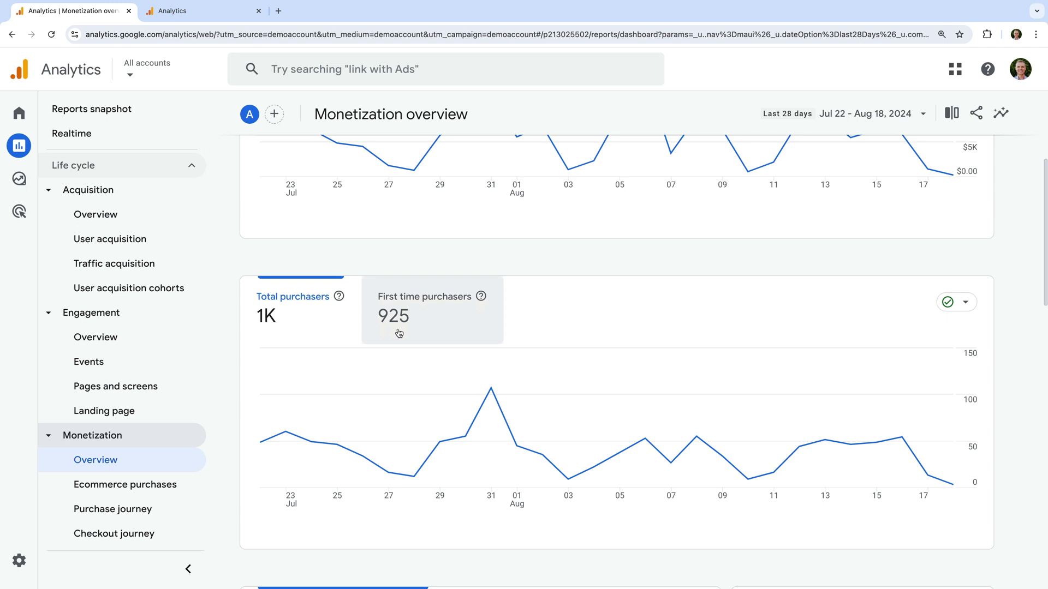
scroll(399, 333, down, 5)
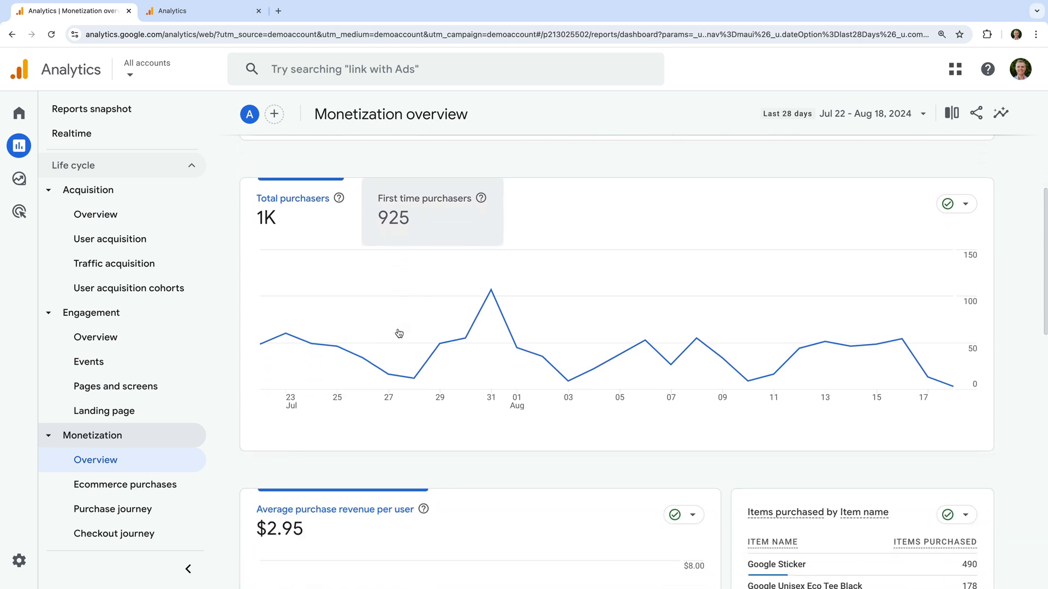
scroll(397, 331, down, 1)
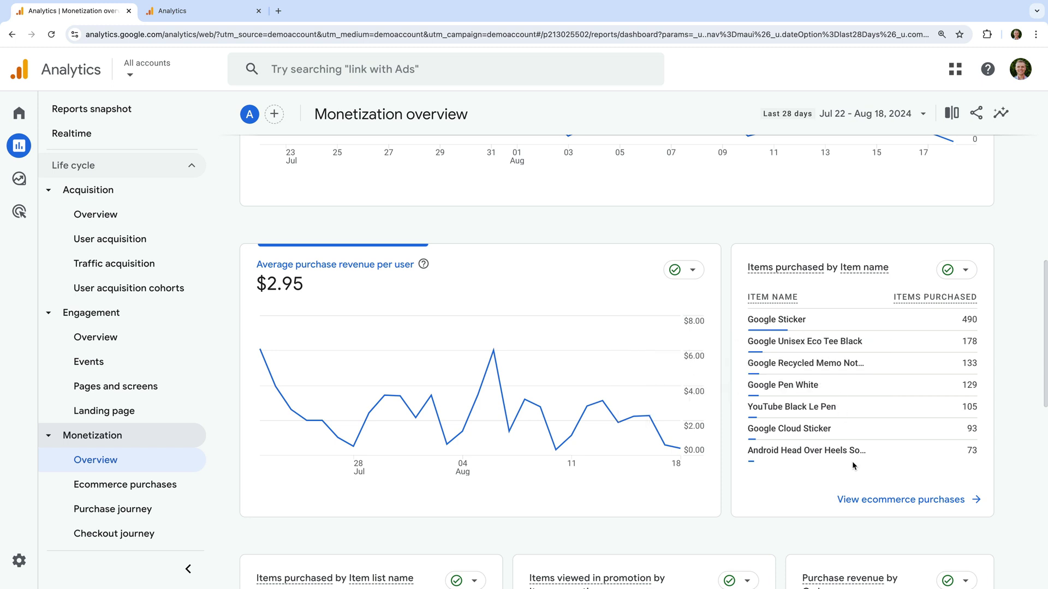
scroll(853, 462, down, 5)
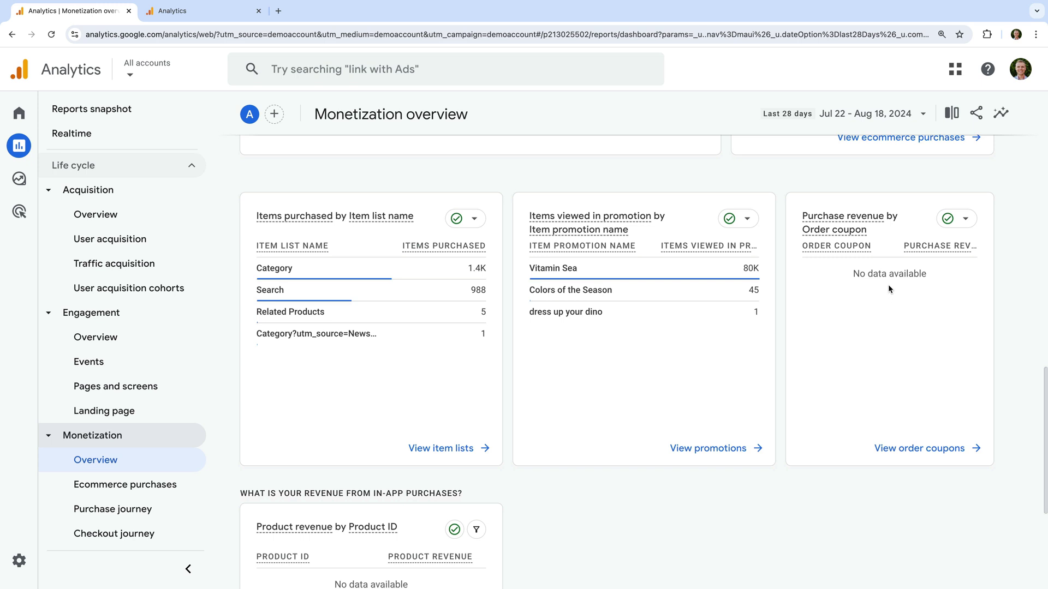
scroll(889, 284, down, 3)
scroll(637, 390, down, 2)
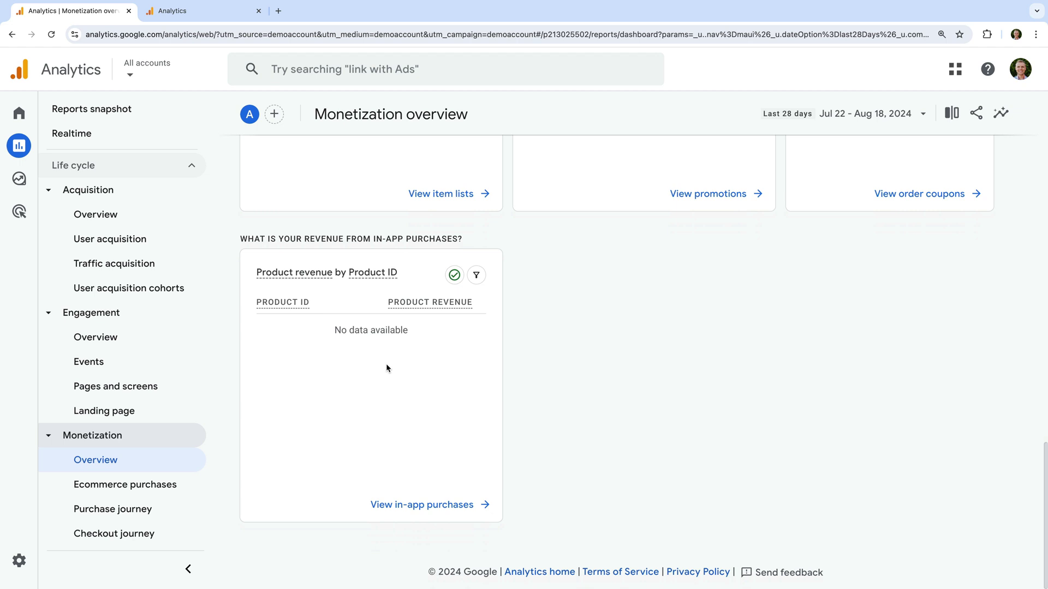
Open the Ecommerce purchases report and examine its item table and the available item dimensions.
click(171, 489)
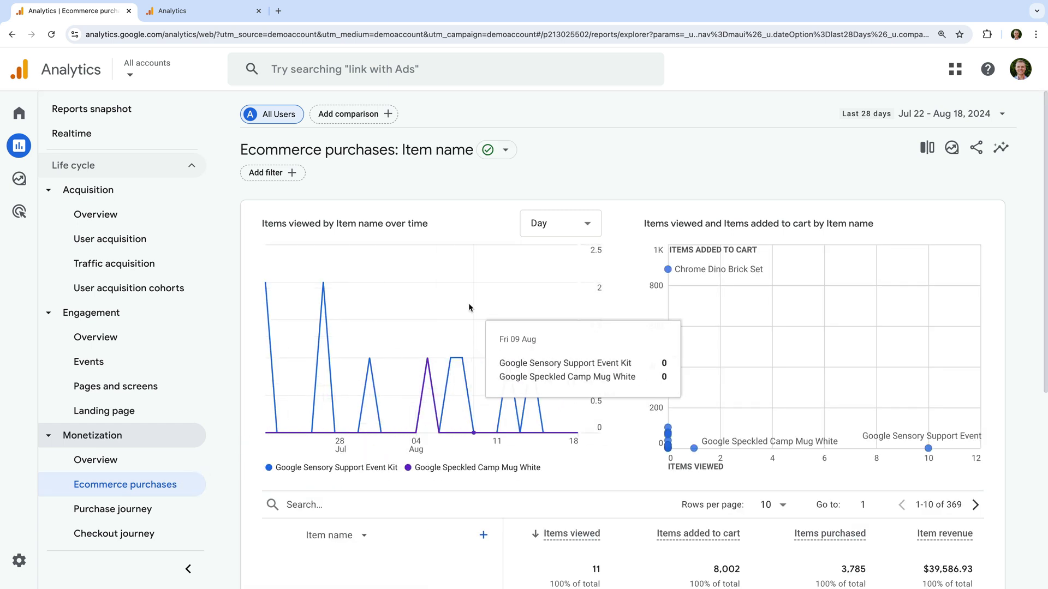
scroll(468, 302, down, 2)
scroll(468, 307, down, 2)
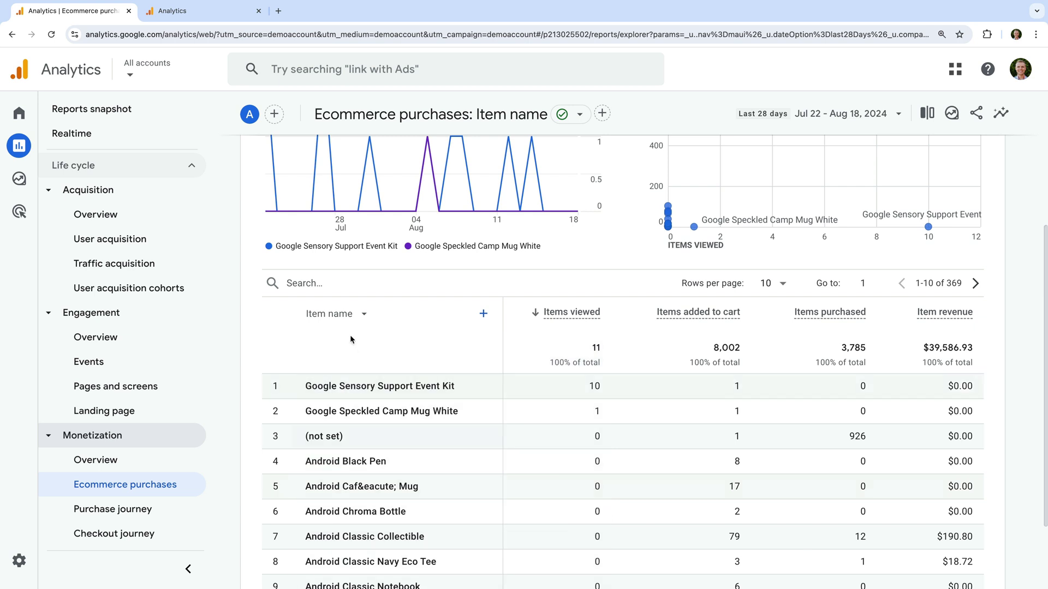
click(339, 322)
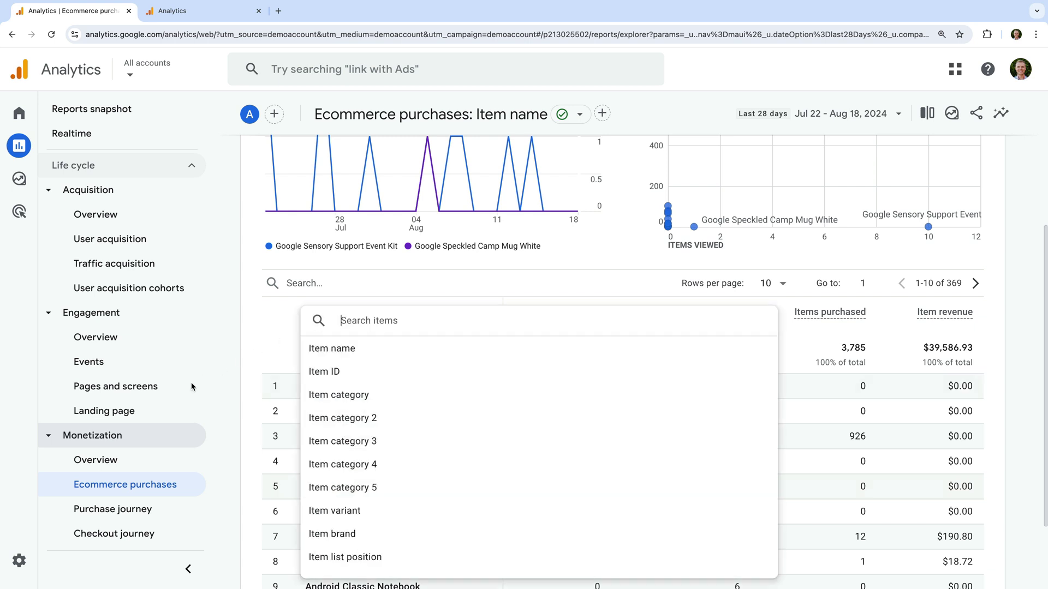
click(229, 391)
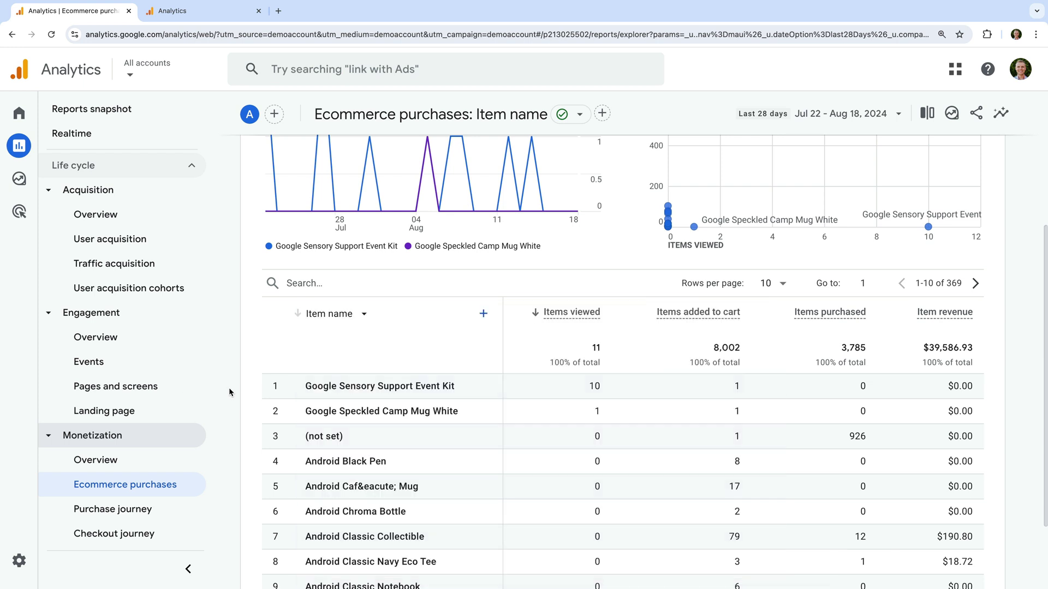
Open the User attributes overview and examine its cards for country, city, gender, interests, age, and language.
scroll(181, 415, down, 3)
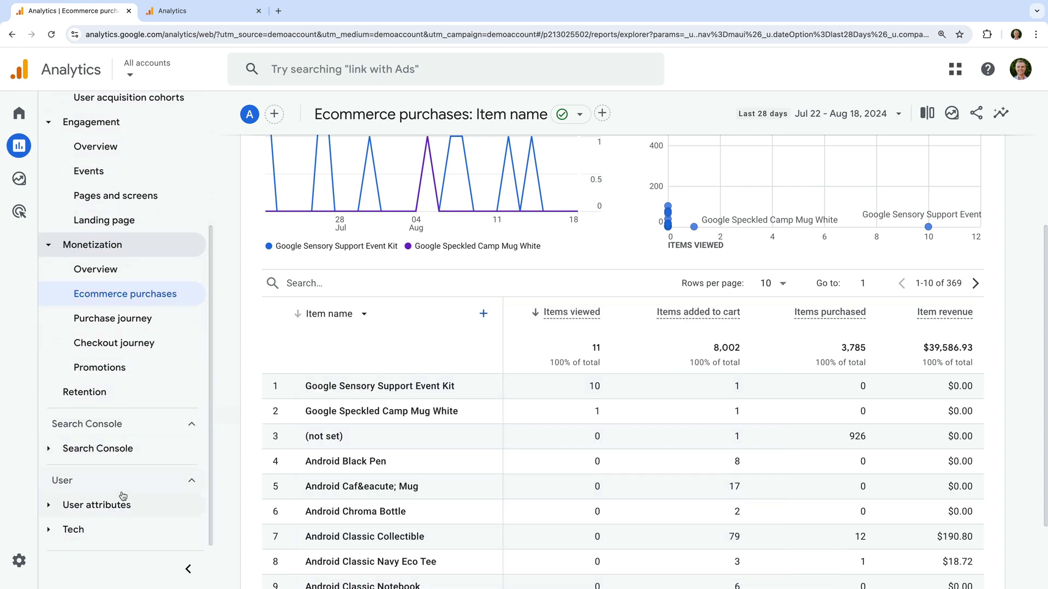
click(120, 503)
scroll(120, 503, down, 2)
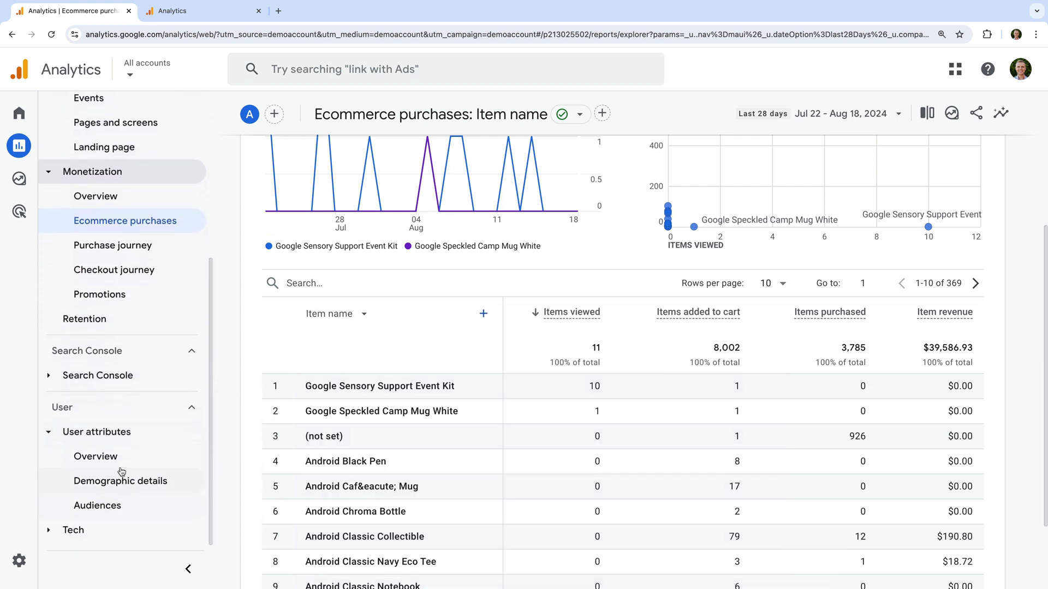
click(123, 462)
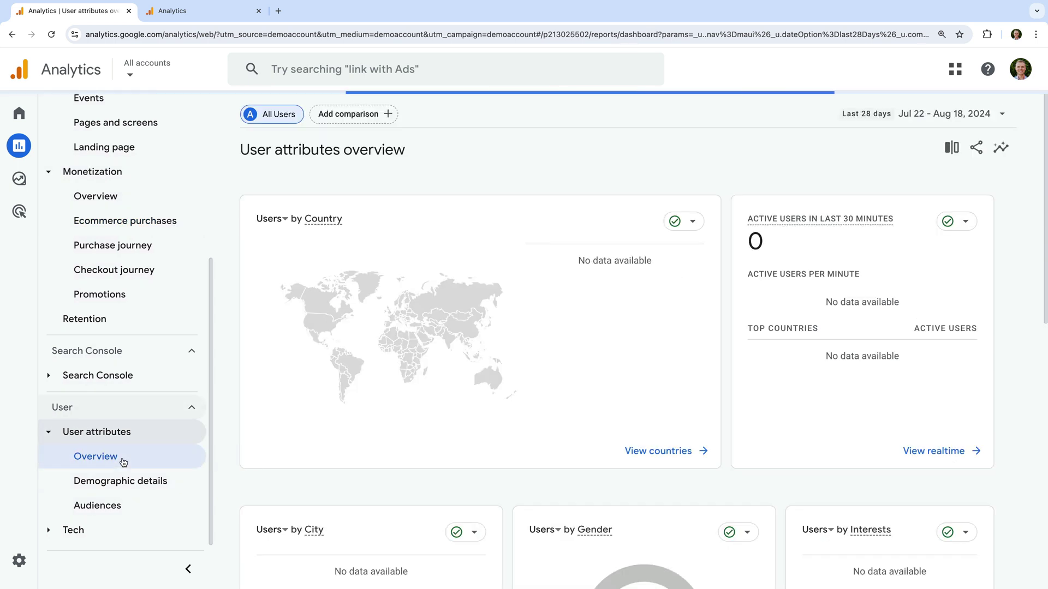
mouse_move(325, 325)
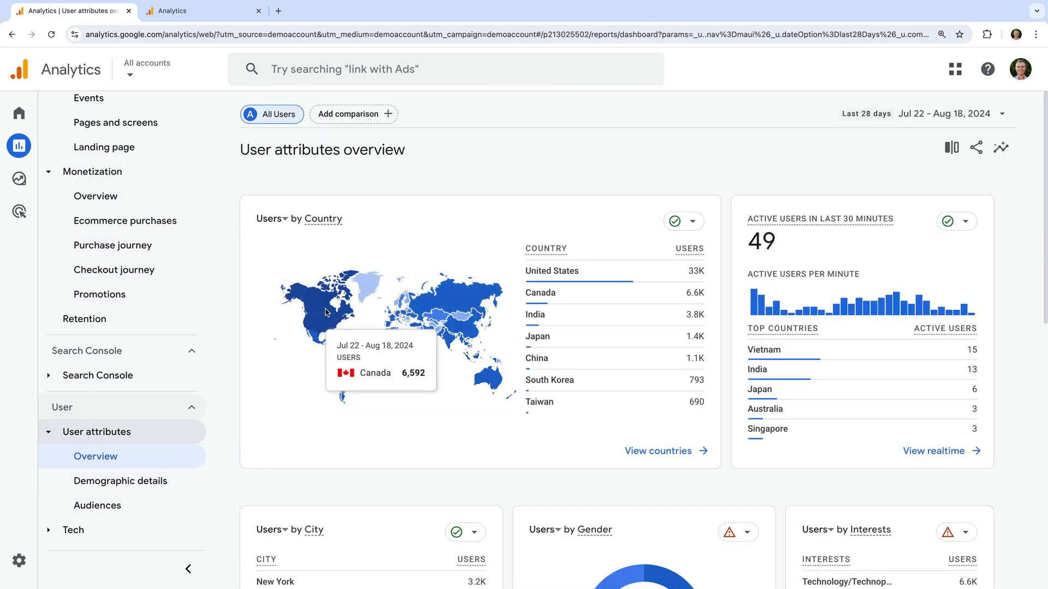
scroll(476, 243, down, 5)
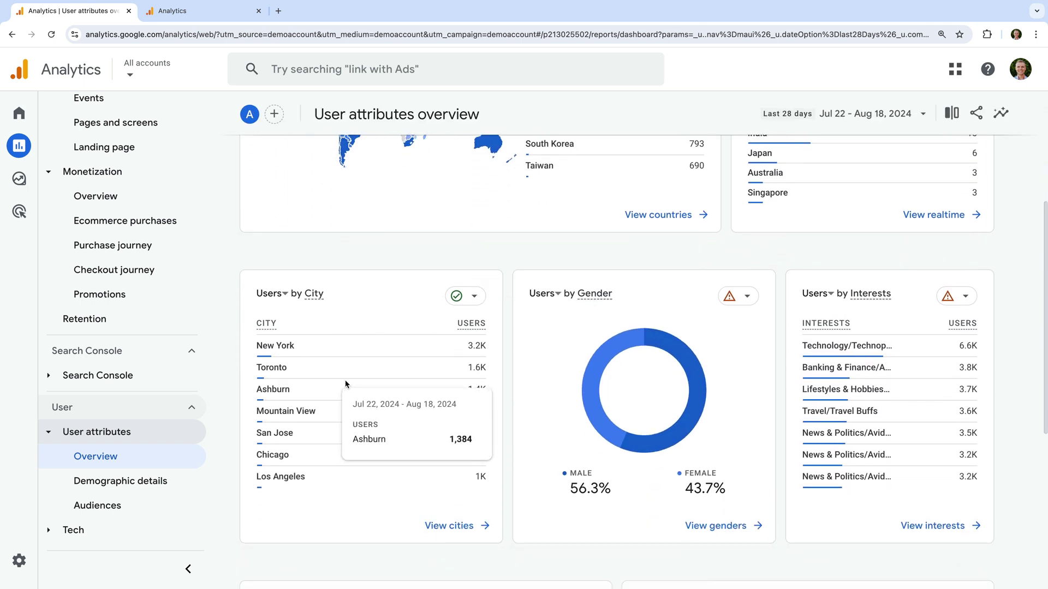
mouse_move(631, 342)
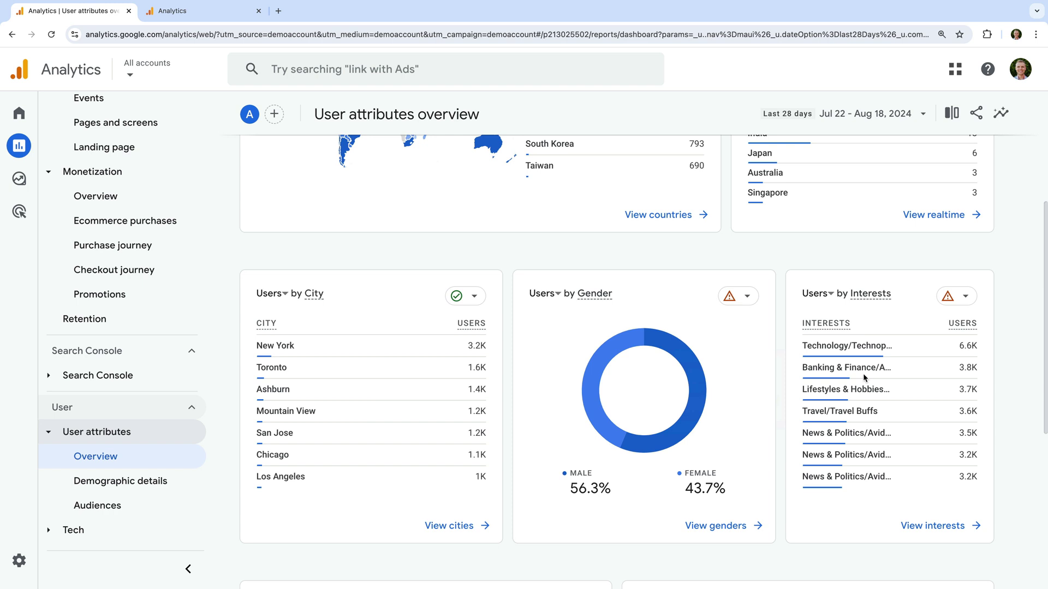
scroll(863, 373, down, 6)
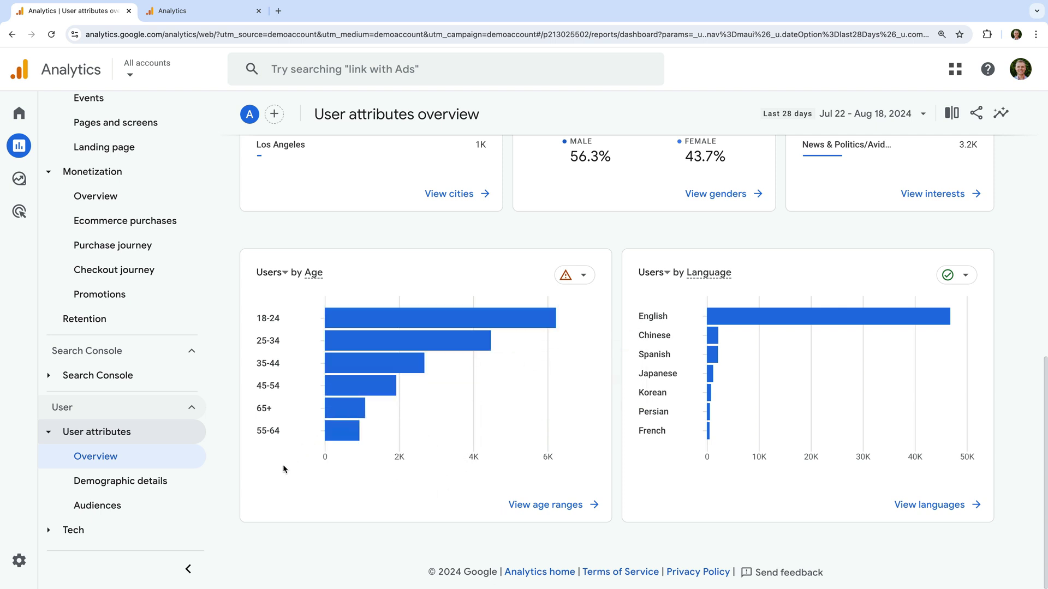
Open the Demographic details report and change its table's primary dimension to City.
click(155, 484)
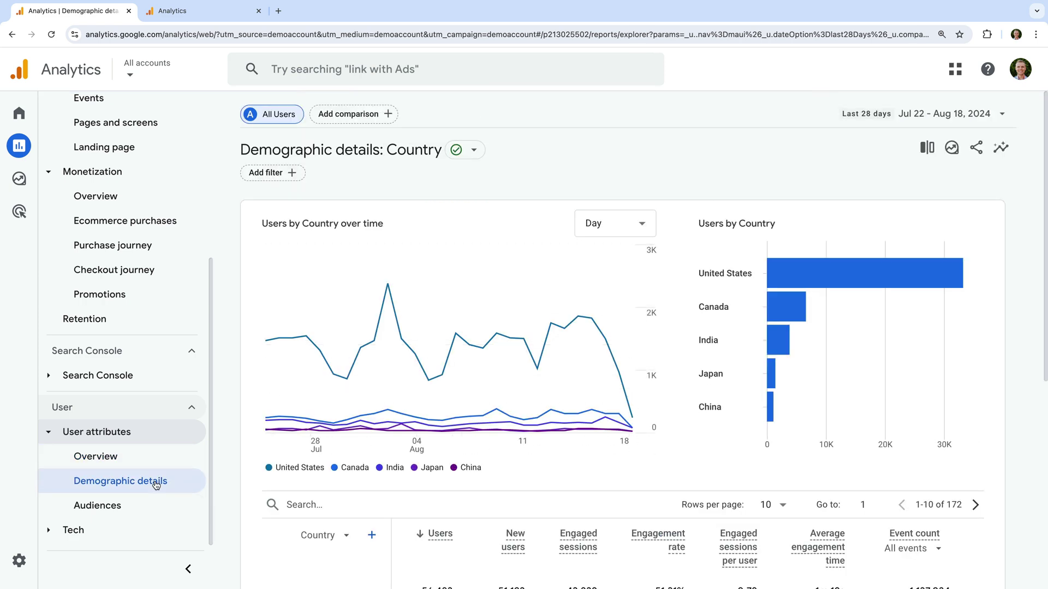
scroll(333, 420, down, 5)
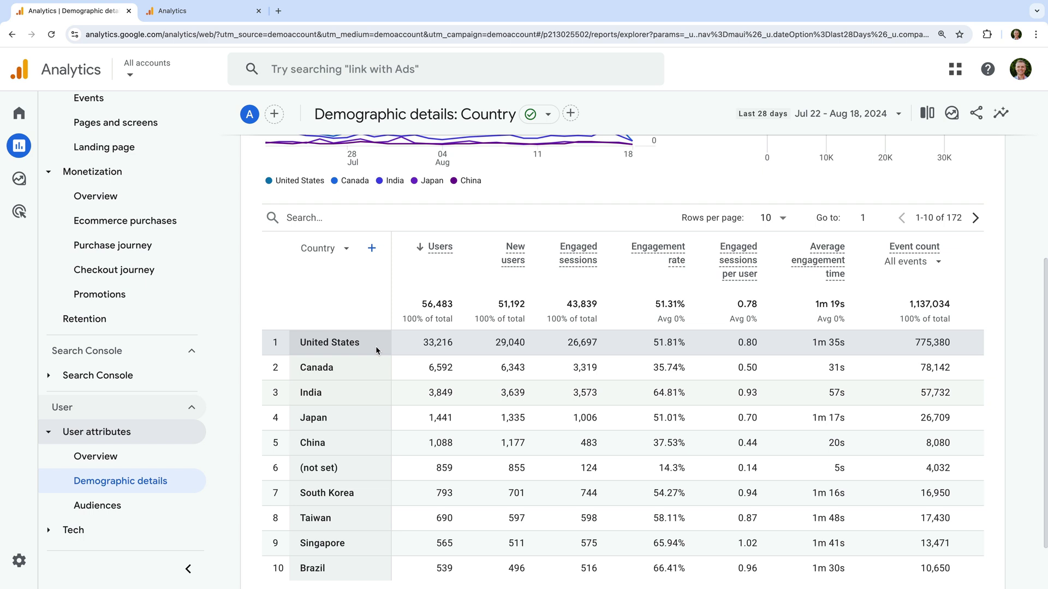
click(342, 251)
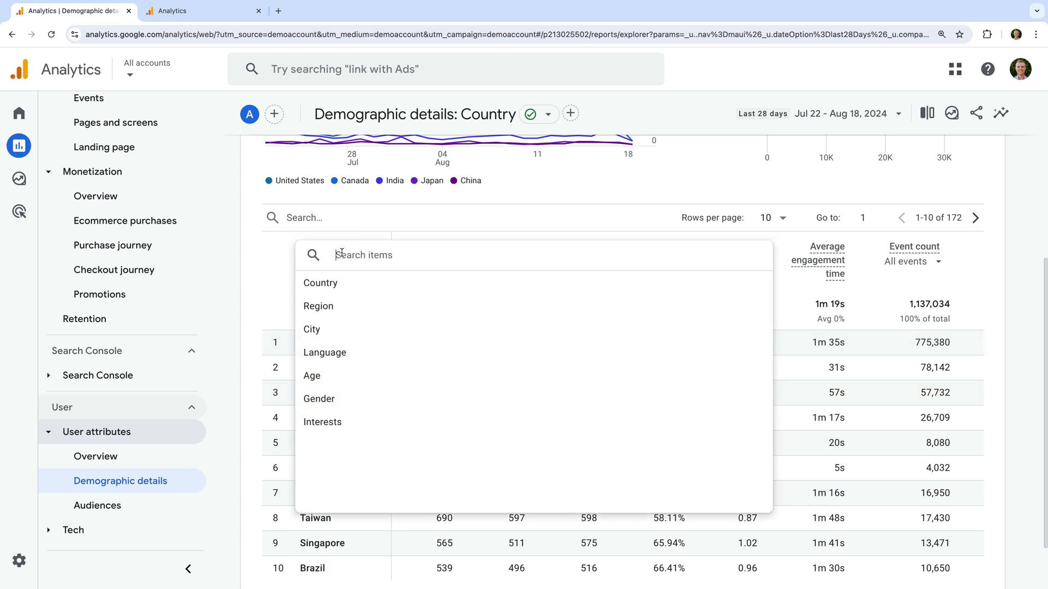
click(338, 330)
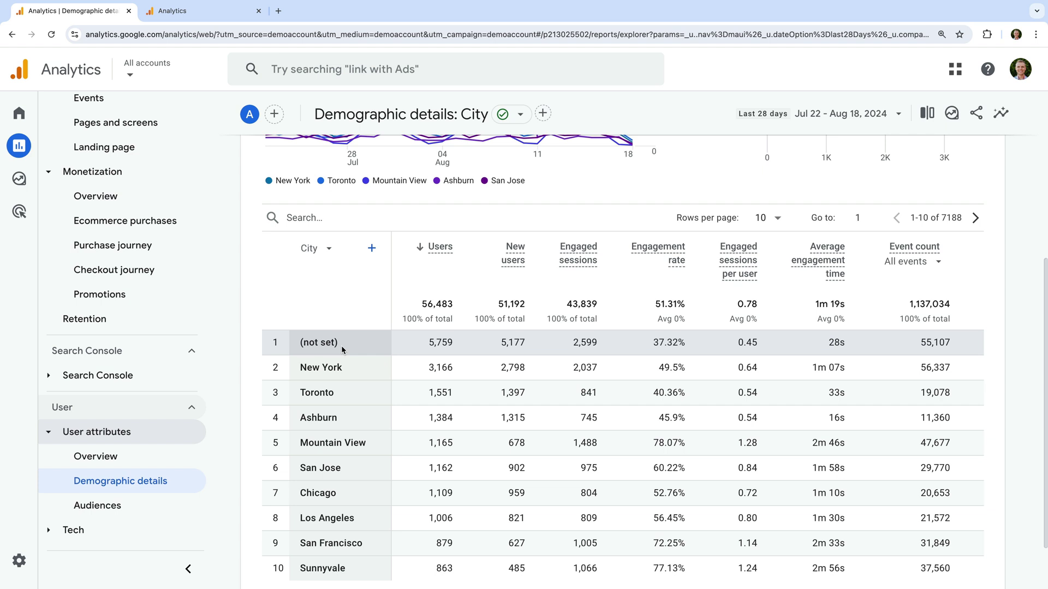
Open the Tech overview and examine its cards for platform, operating system, browser, device category, screen resolution, app version, and app stability.
click(131, 535)
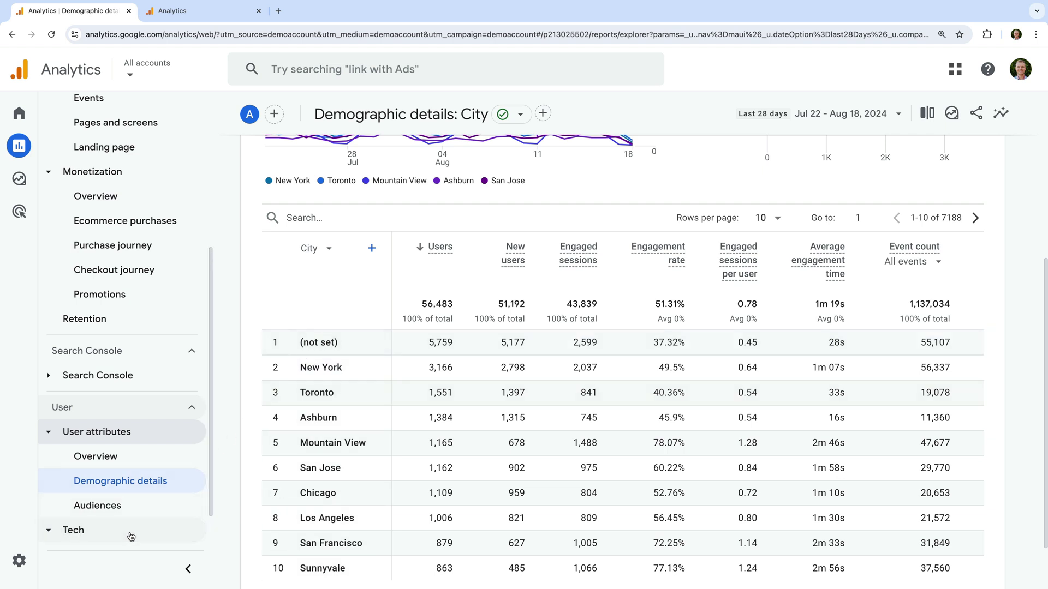
scroll(131, 535, down, 1)
click(129, 508)
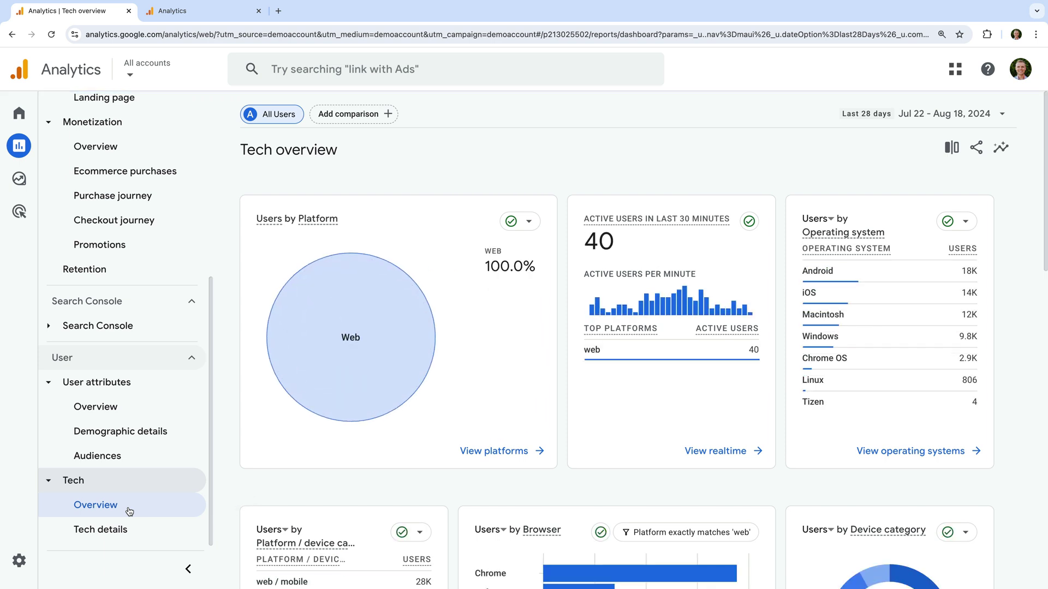
scroll(464, 407, down, 3)
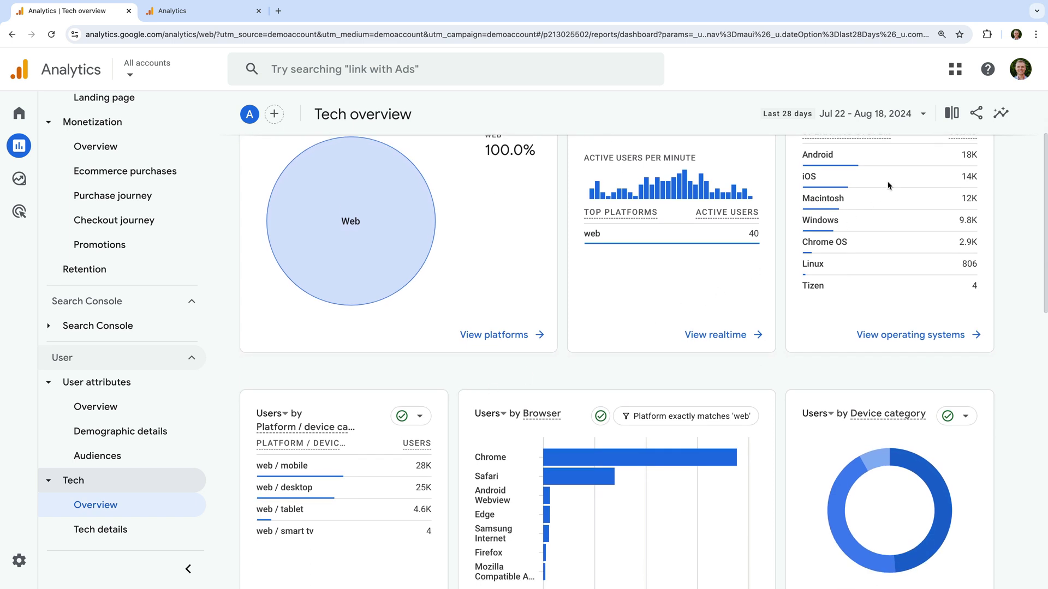
scroll(830, 297, down, 3)
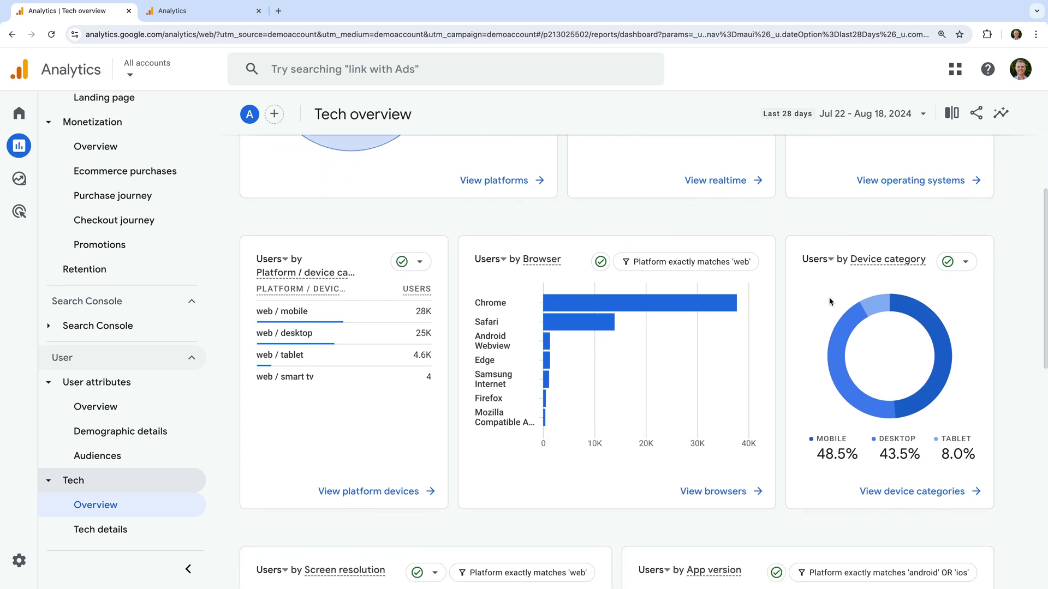
mouse_move(314, 359)
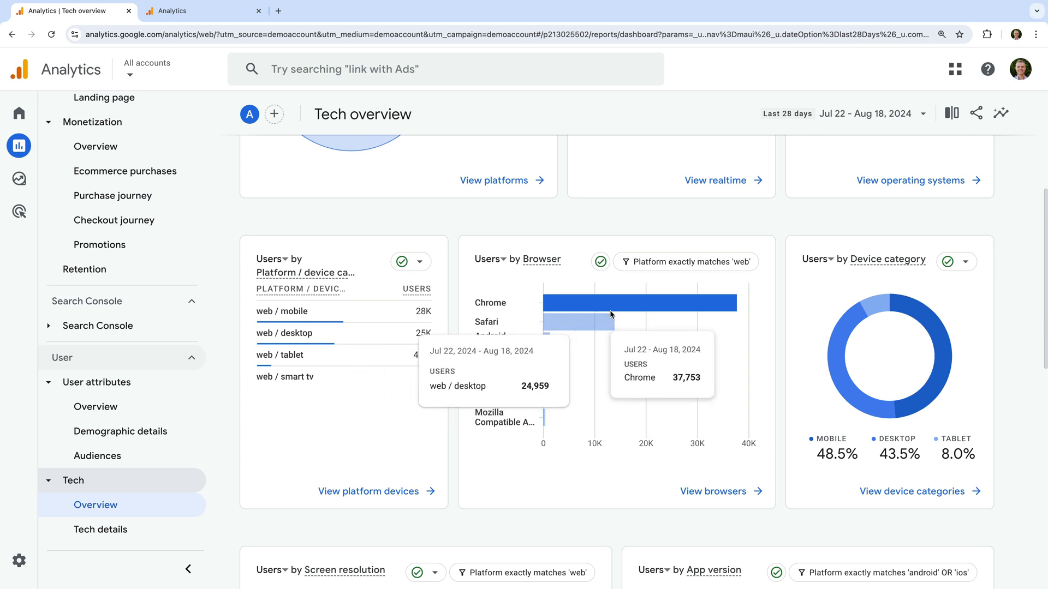
mouse_move(678, 343)
scroll(680, 343, down, 1)
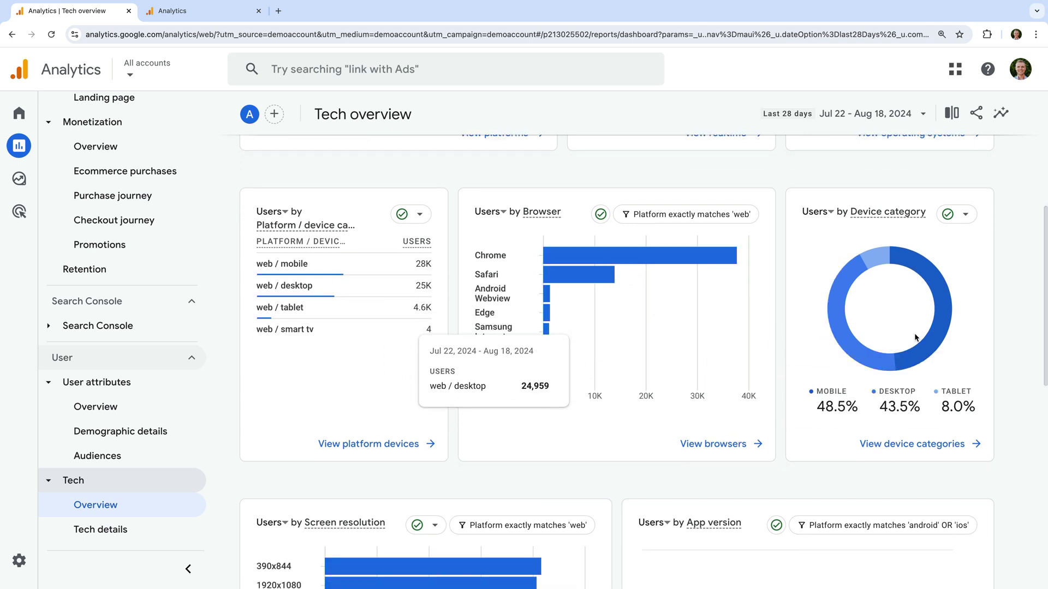
mouse_move(941, 330)
mouse_move(843, 286)
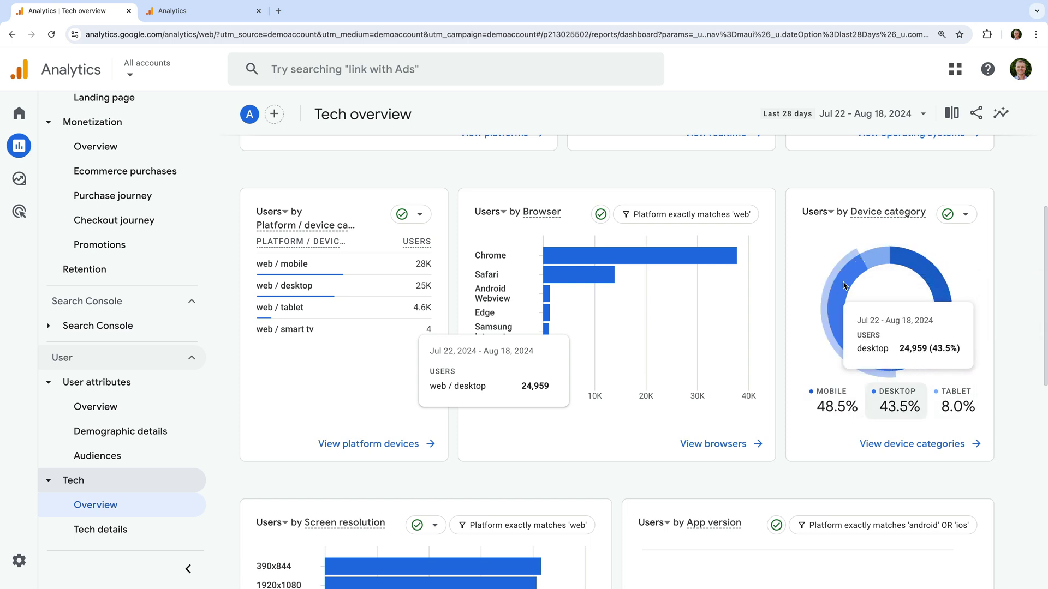
scroll(843, 285, down, 5)
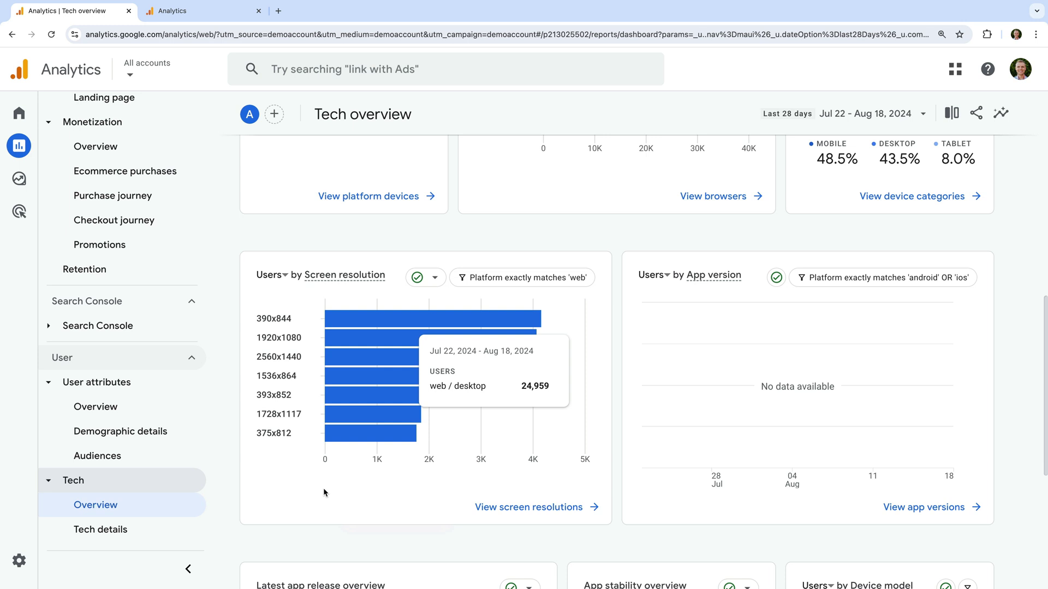
scroll(323, 487, down, 3)
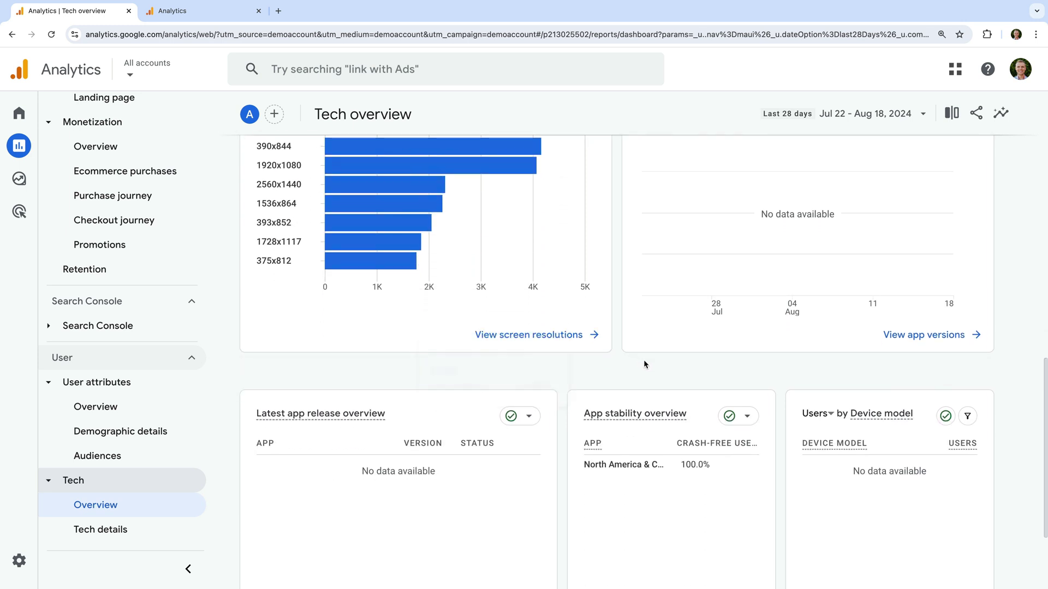
scroll(675, 298, down, 1)
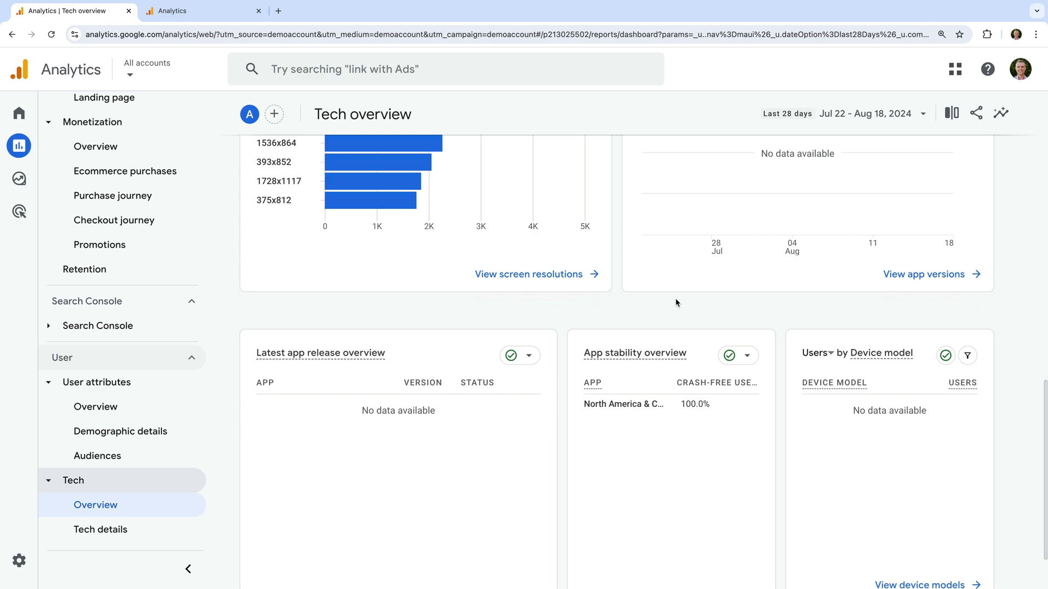
scroll(676, 298, up, 12)
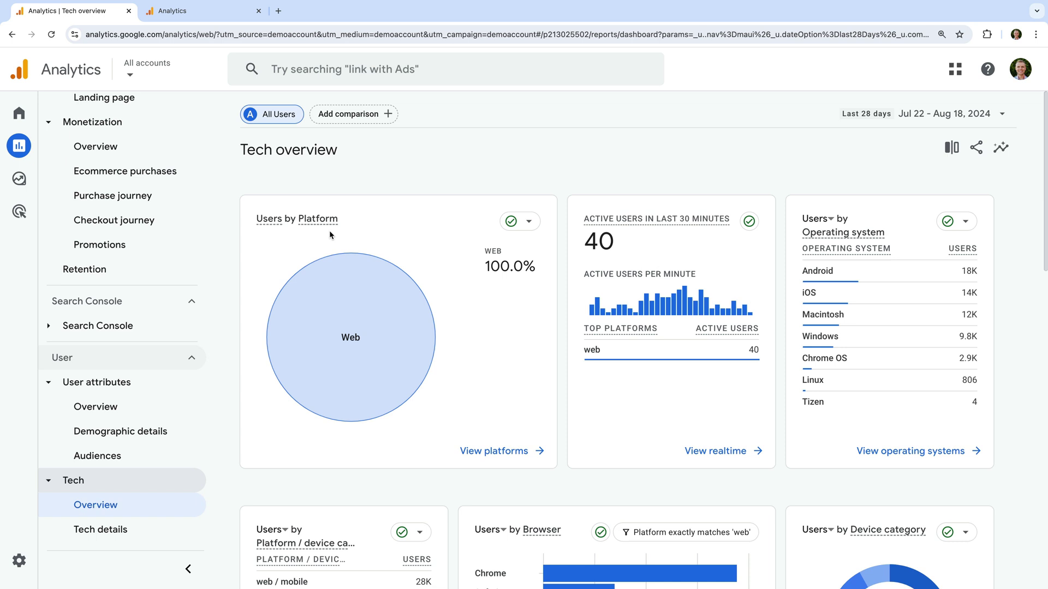
mouse_move(355, 349)
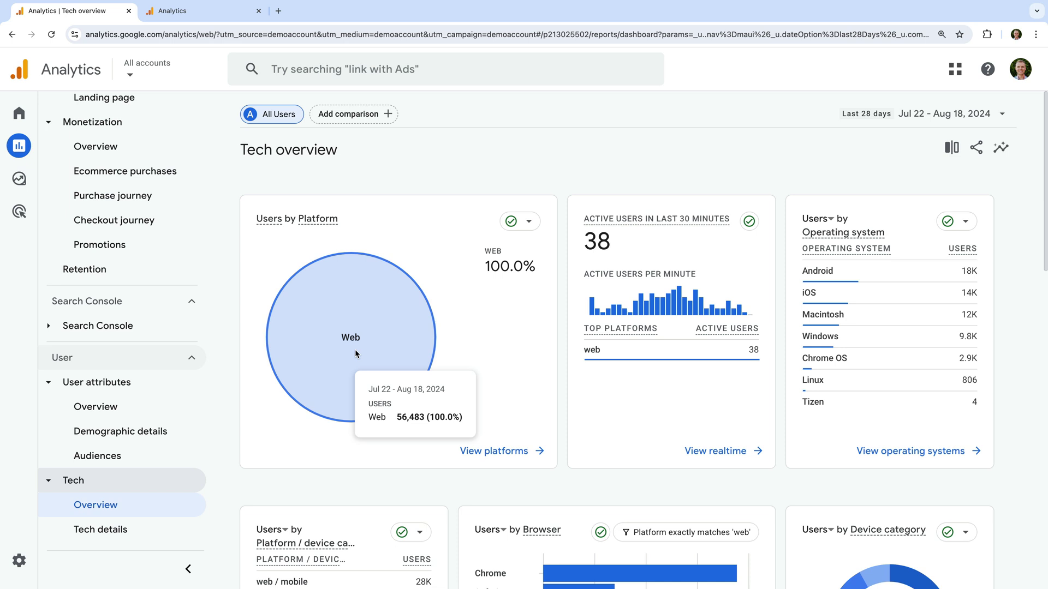
Open the Tech details report and change its table's primary dimension to Device category.
click(139, 529)
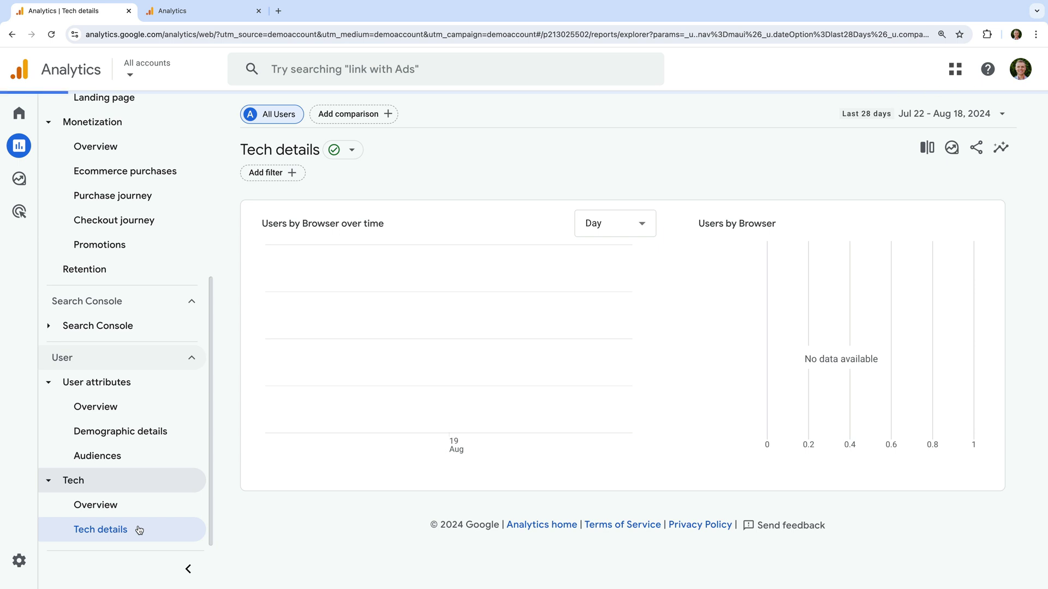
scroll(334, 434, down, 2)
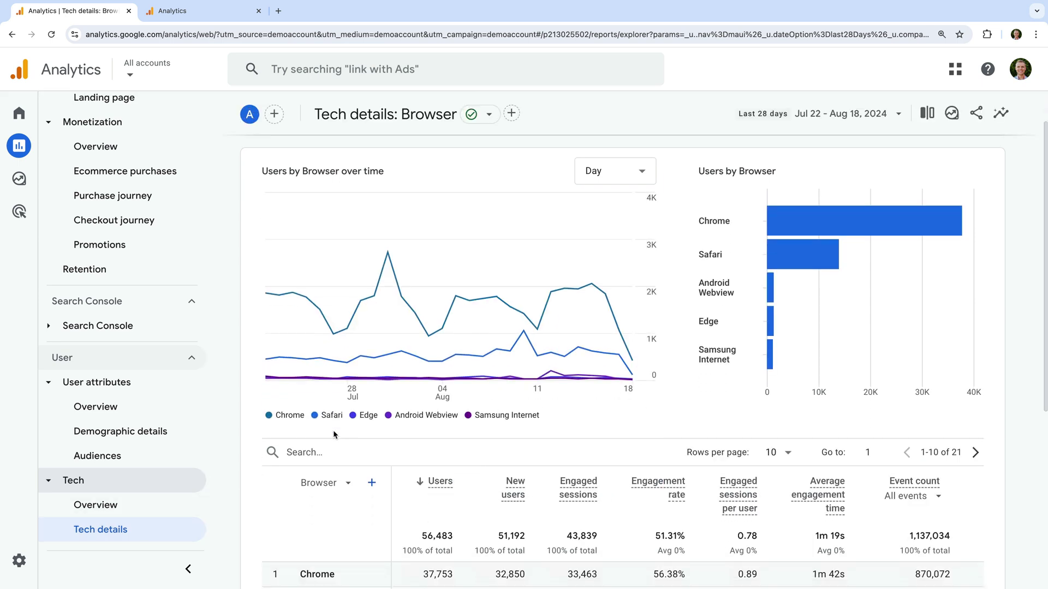
scroll(334, 434, down, 4)
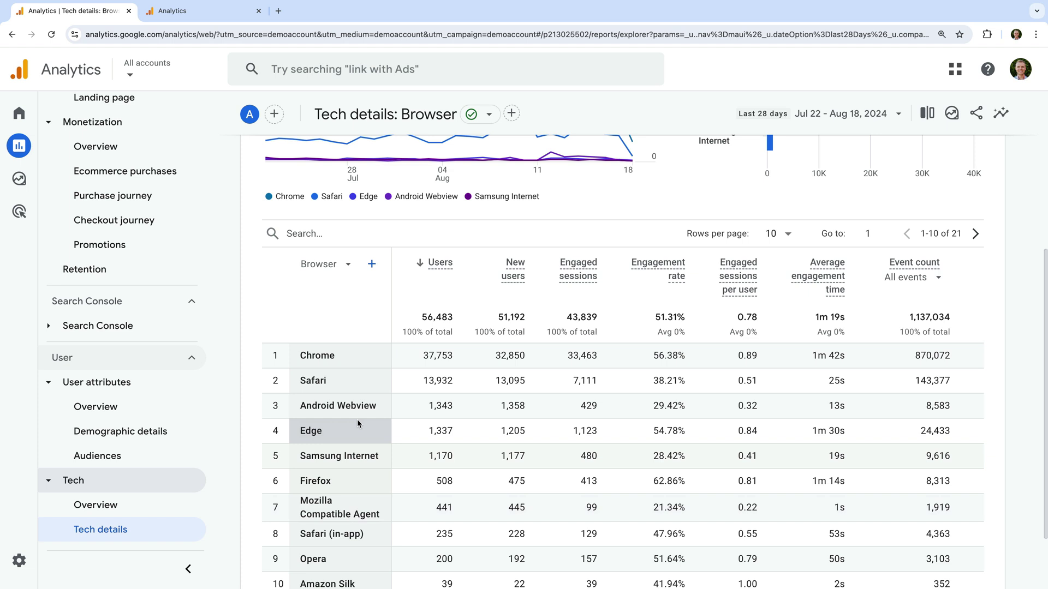
click(347, 264)
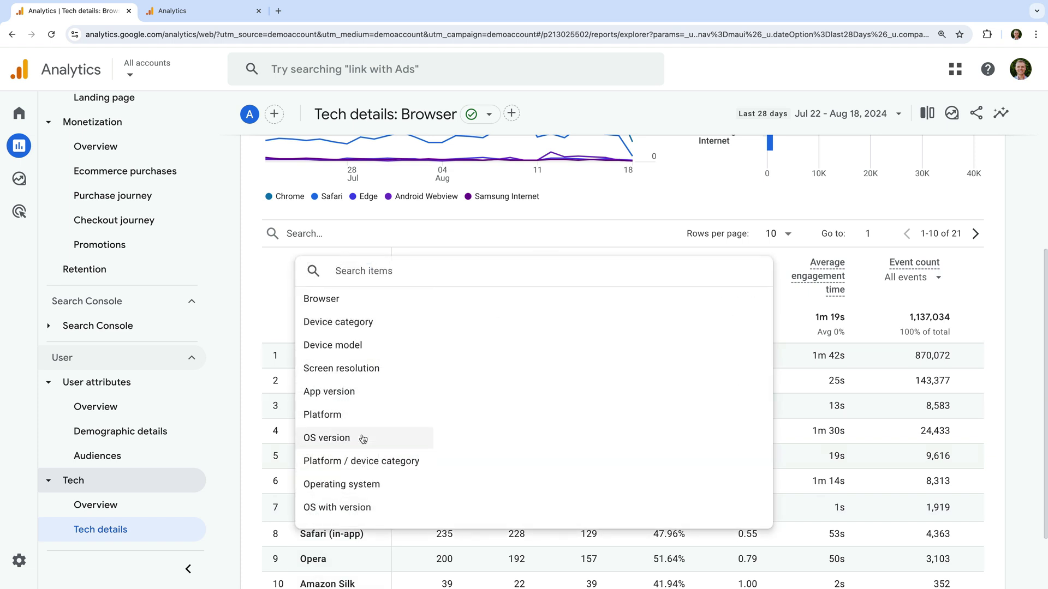
click(371, 322)
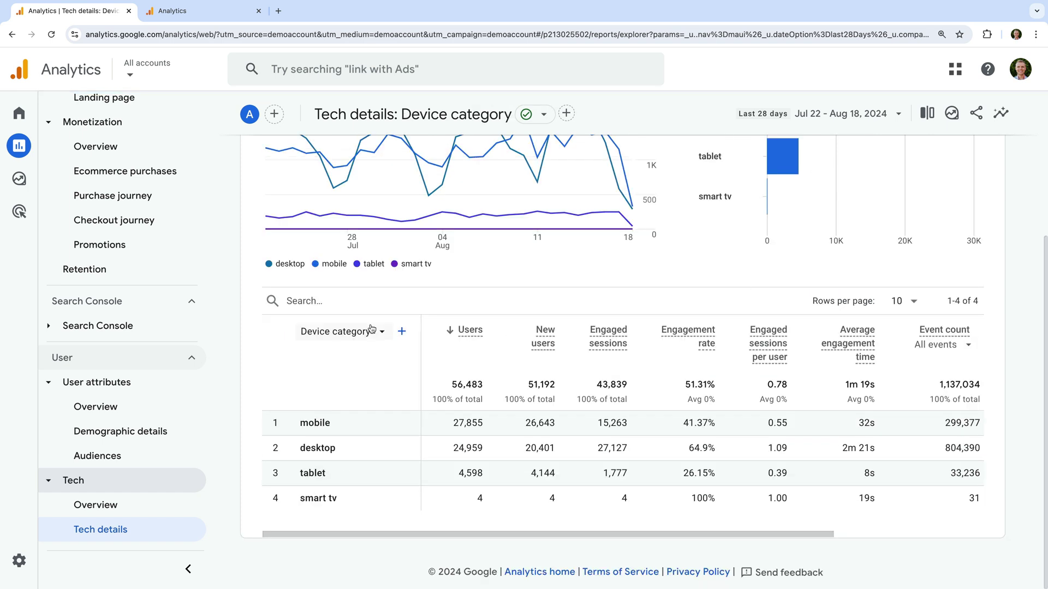